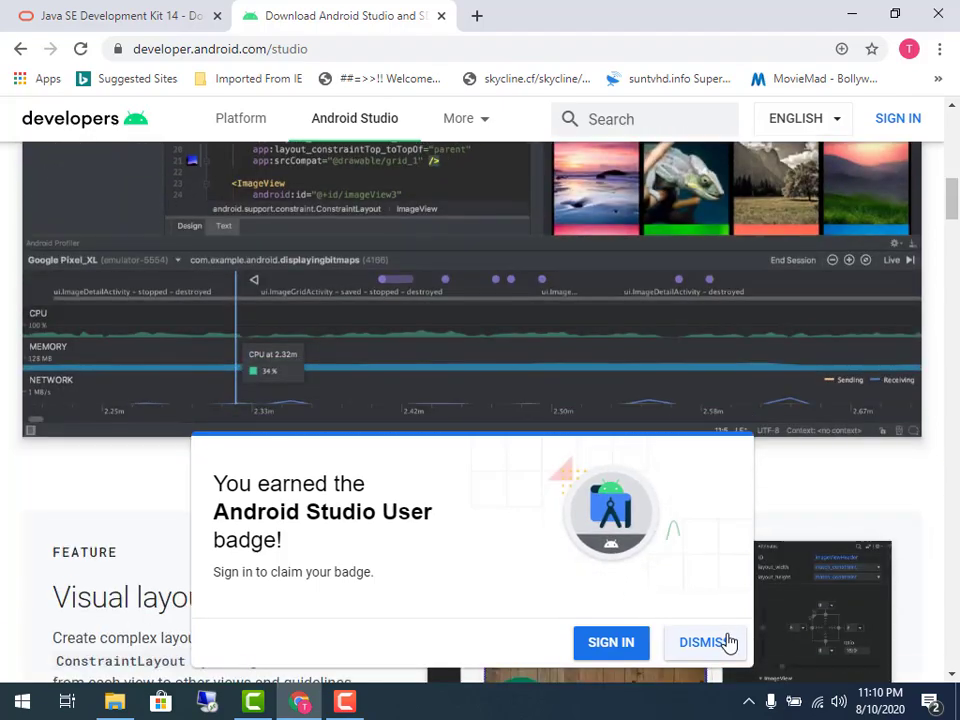
# Dismiss the Android Studio User badge notice and go to the table of Android Studio packages by platform
pyautogui.scroll(5, 571, 611)
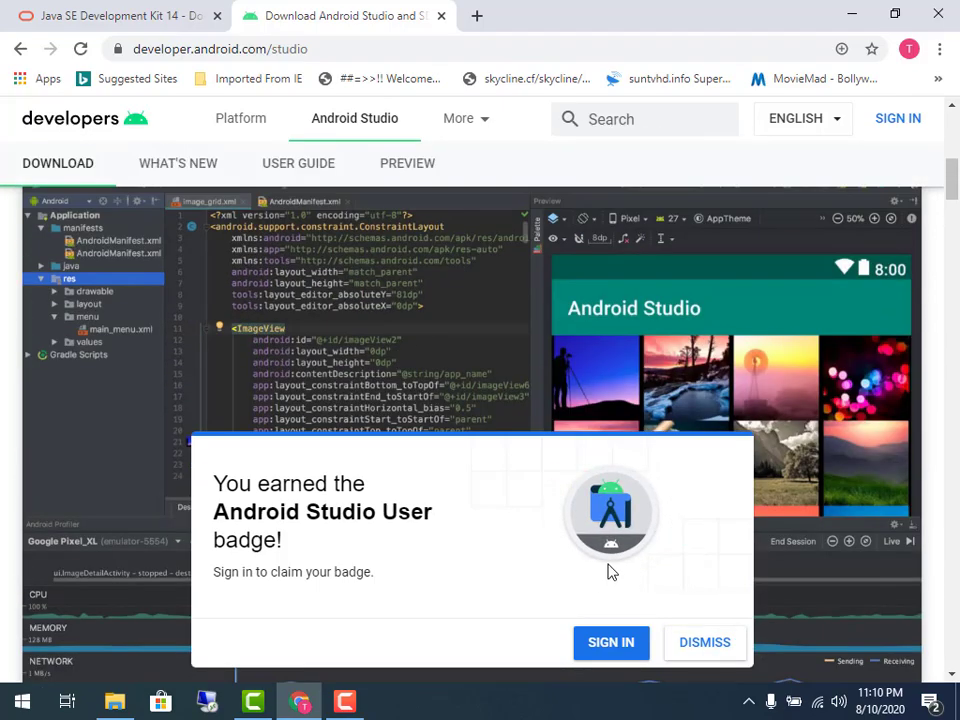
pyautogui.click(700, 642)
pyautogui.scroll(-15, 489, 563)
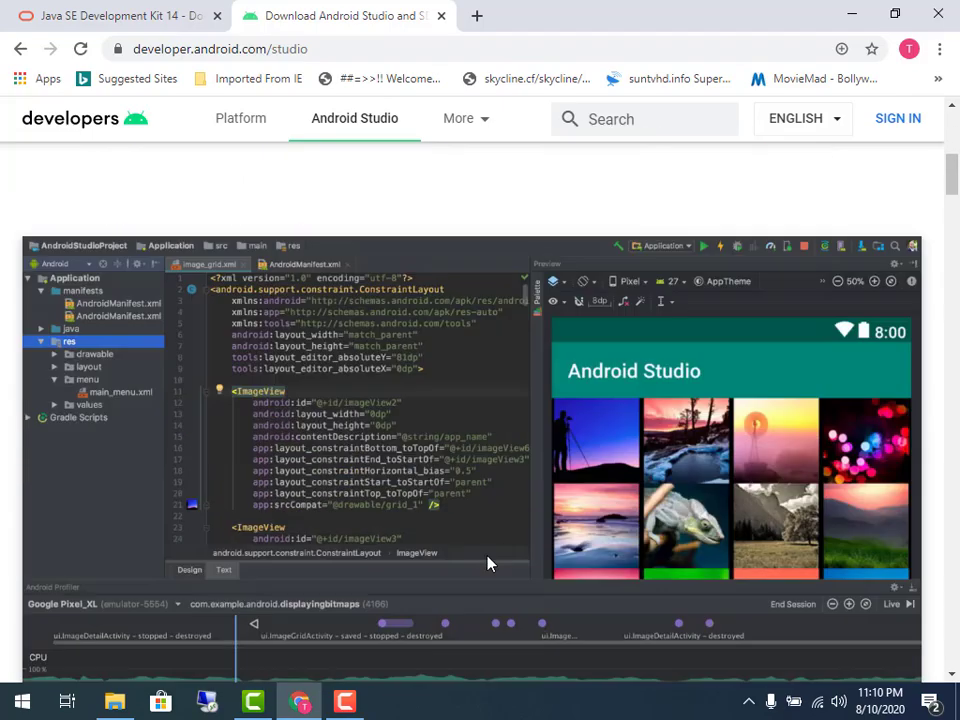
pyautogui.scroll(-20, 476, 558)
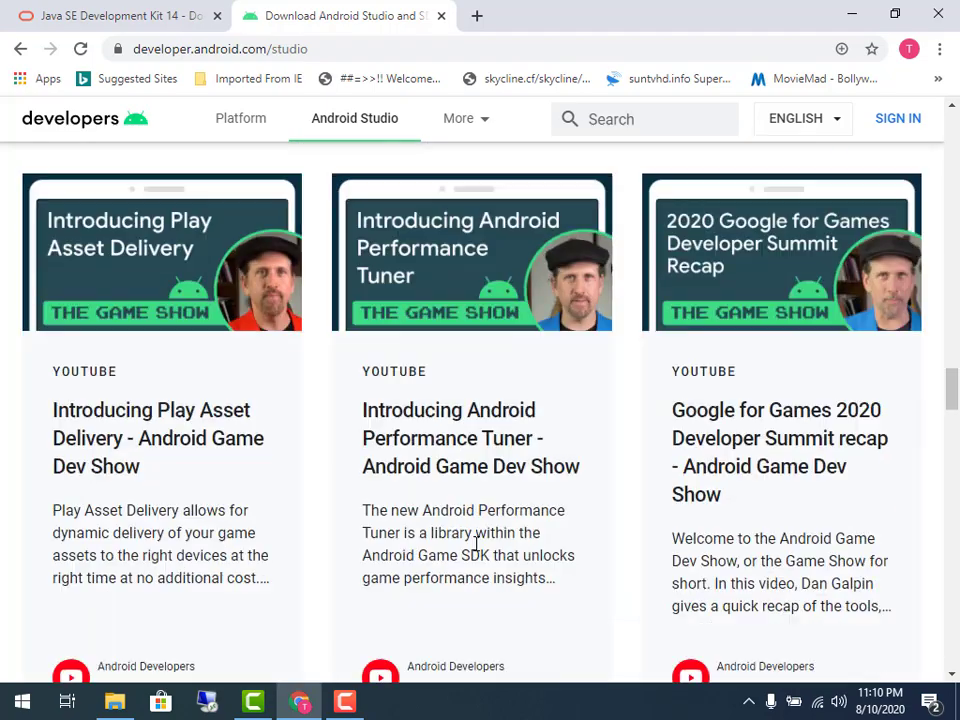
pyautogui.scroll(-5, 477, 538)
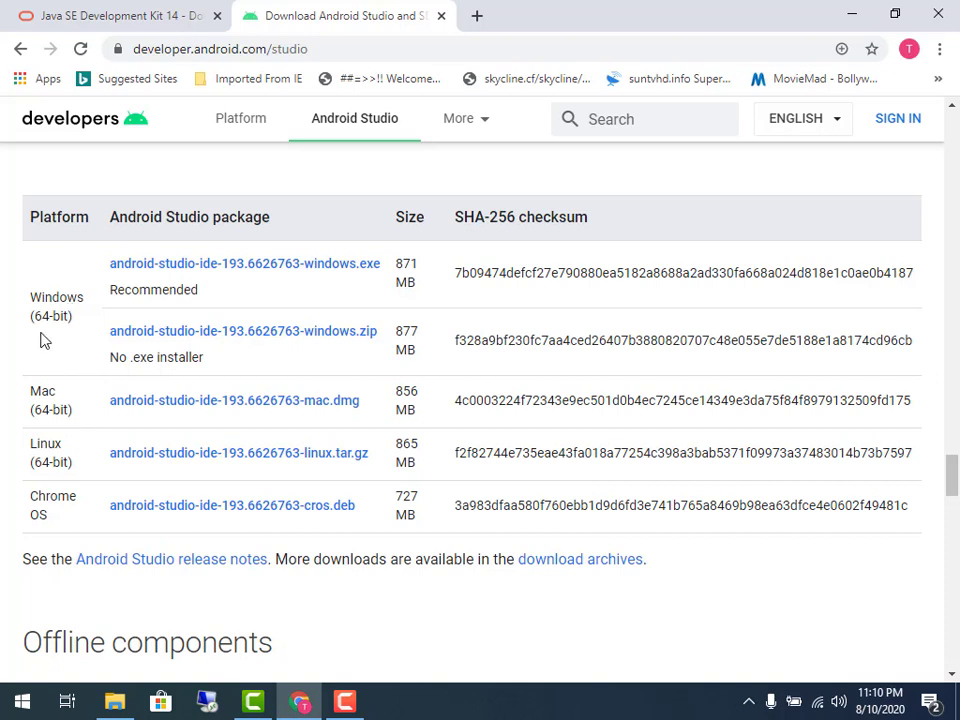
# Start downloading the Windows package android-studio-ide-193.6626763-windows.exe, agreeing to the terms and conditions
pyautogui.moveTo(7, 282)
pyautogui.mouseDown()
pyautogui.moveTo(82, 352)
pyautogui.moveTo(88, 342)
pyautogui.mouseUp()
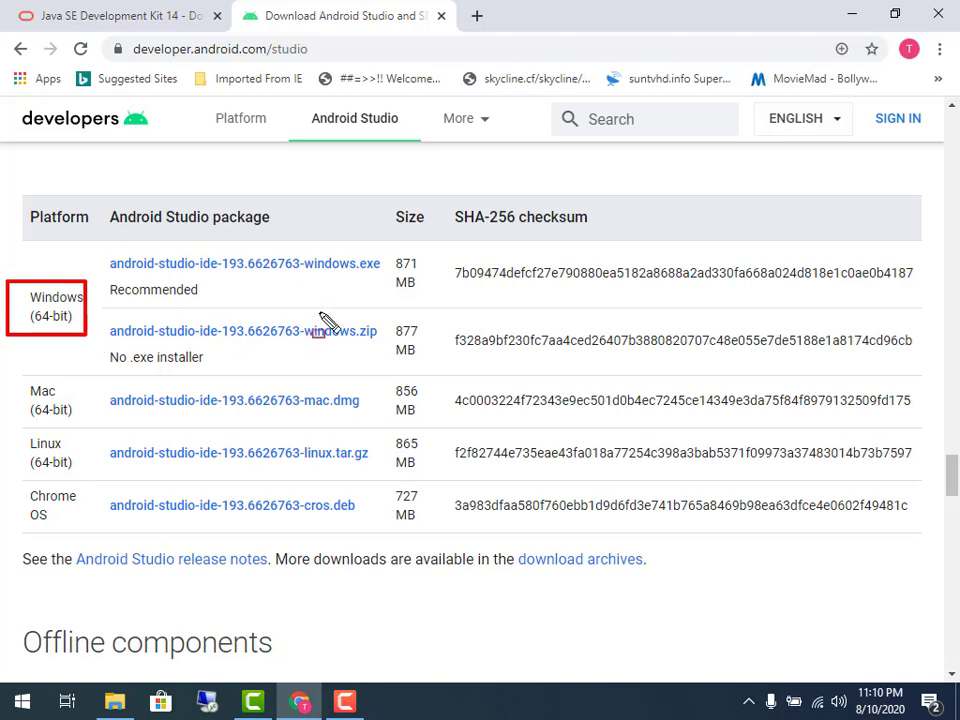
pyautogui.moveTo(347, 251); pyautogui.dragTo(390, 276)
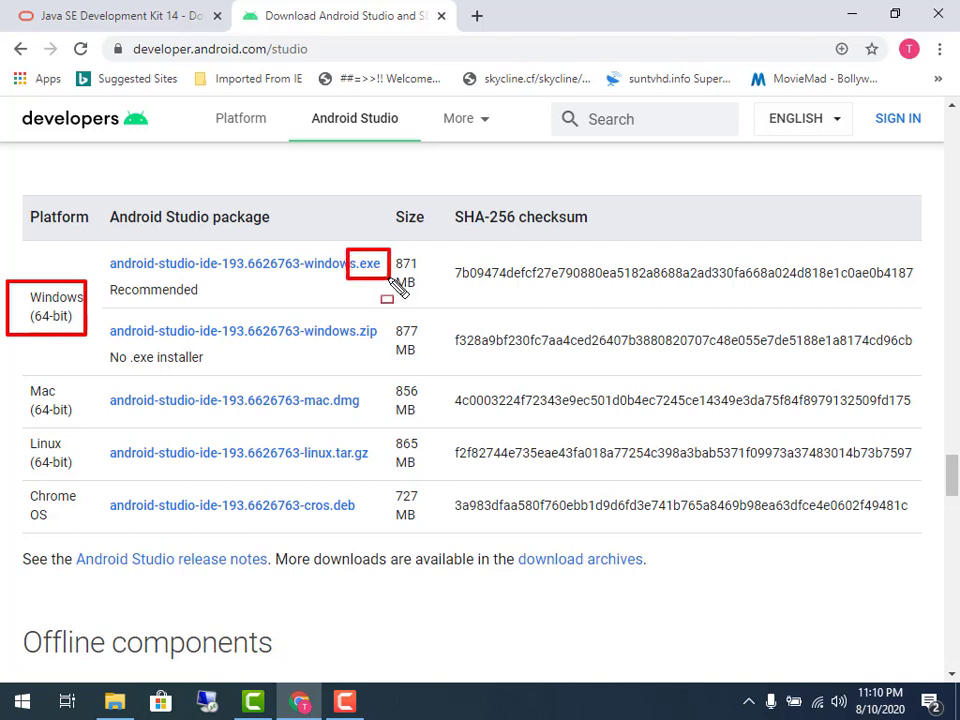
pyautogui.moveTo(76, 251); pyautogui.dragTo(390, 287)
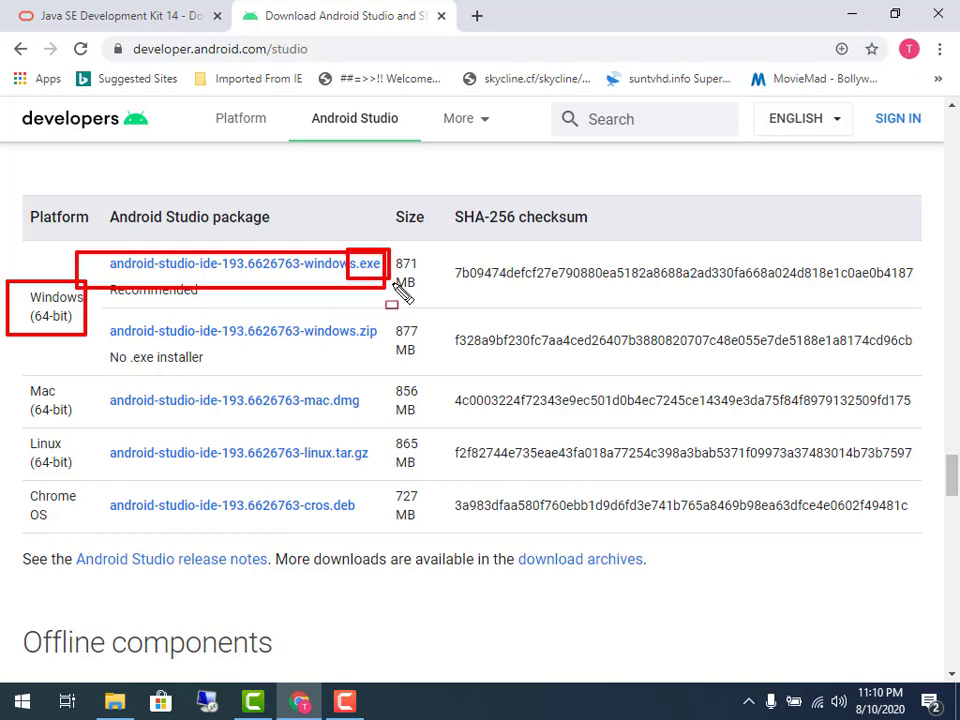
pyautogui.click(315, 279)
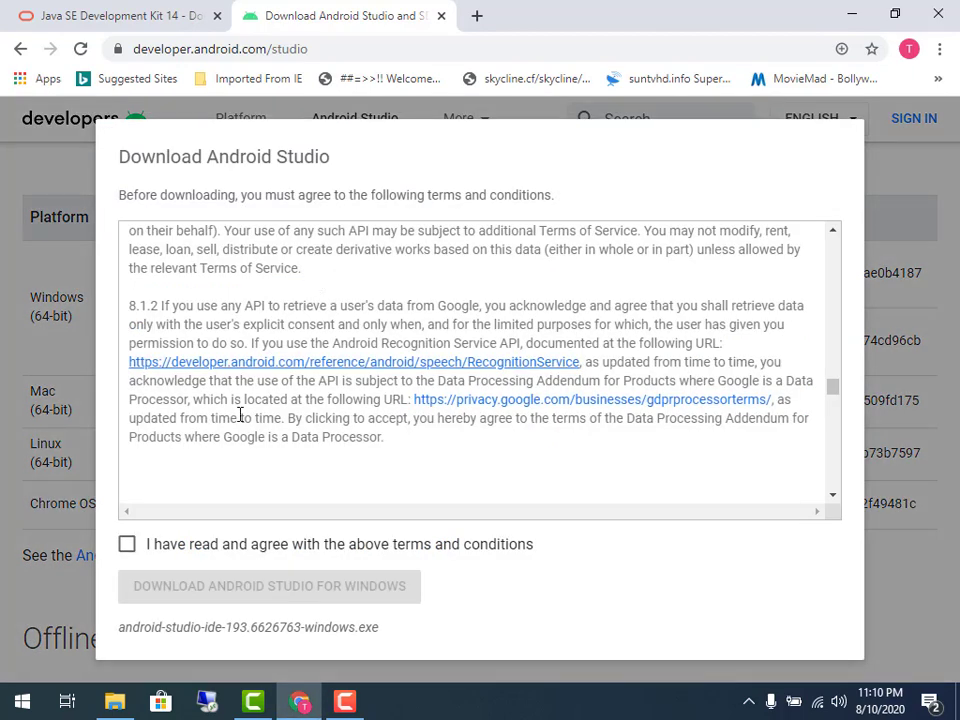
pyautogui.moveTo(117, 522)
pyautogui.mouseDown()
pyautogui.moveTo(584, 615)
pyautogui.moveTo(541, 559)
pyautogui.mouseUp()
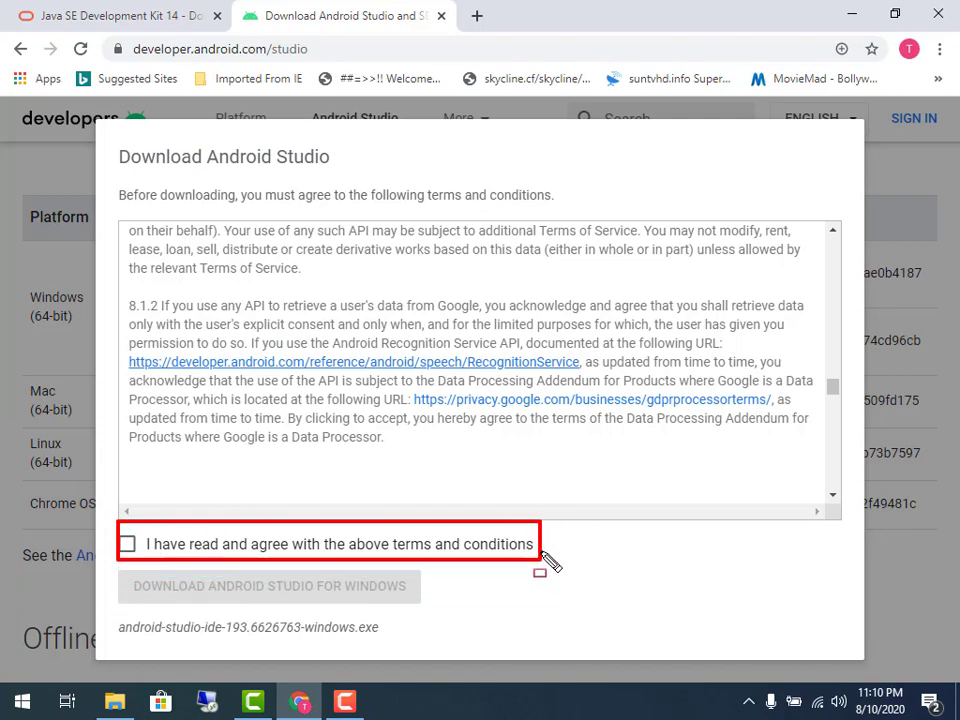
pyautogui.click(127, 546)
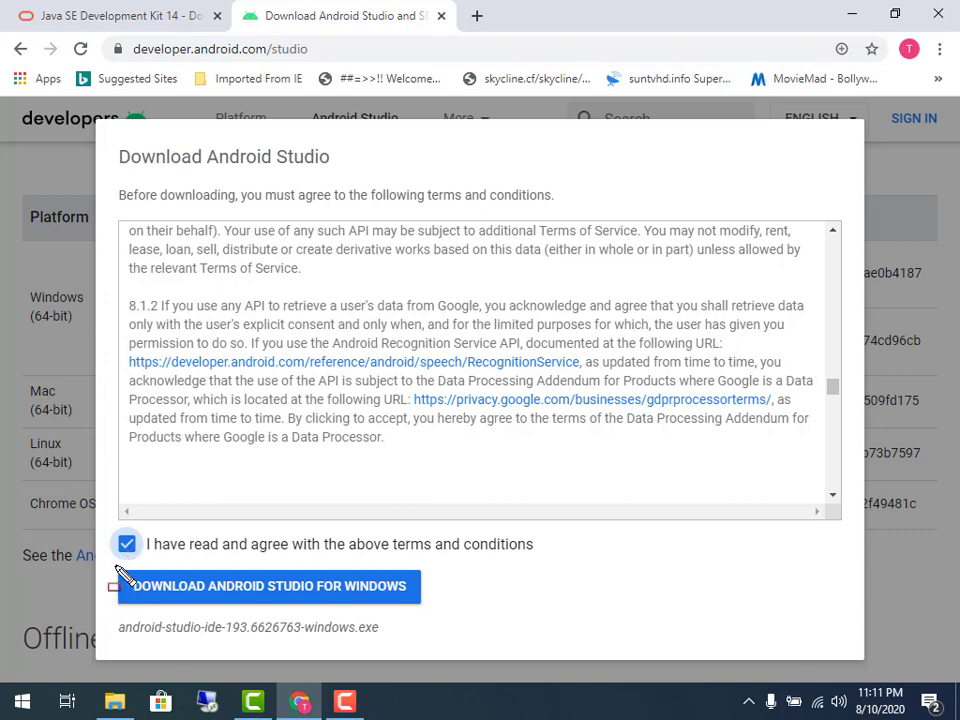
pyautogui.moveTo(115, 566)
pyautogui.mouseDown()
pyautogui.moveTo(440, 609)
pyautogui.moveTo(428, 610)
pyautogui.mouseUp()
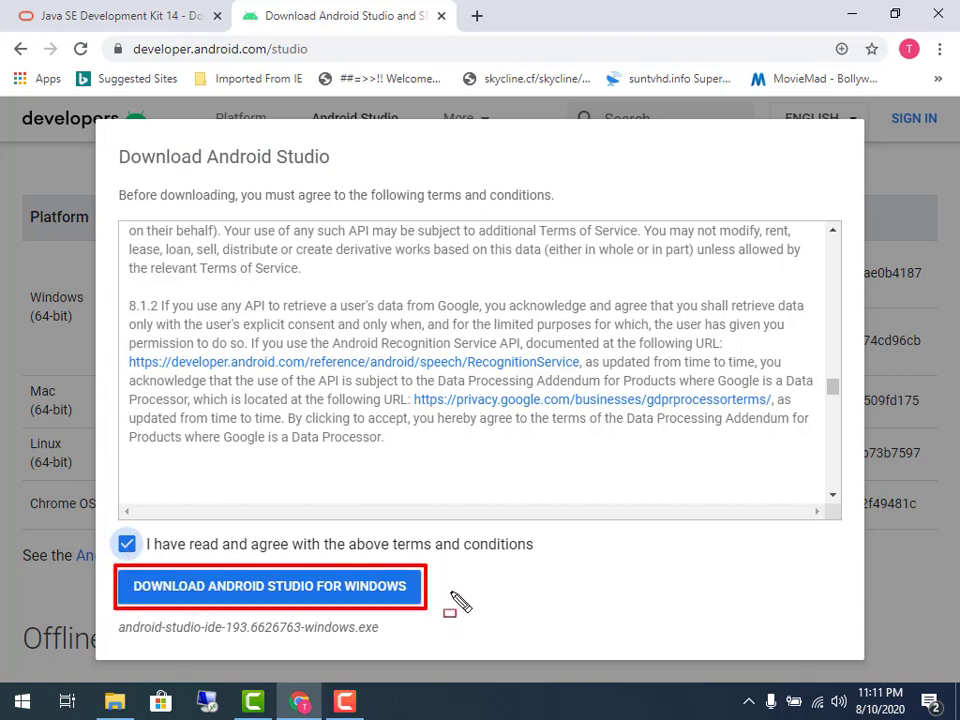
pyautogui.click(350, 592)
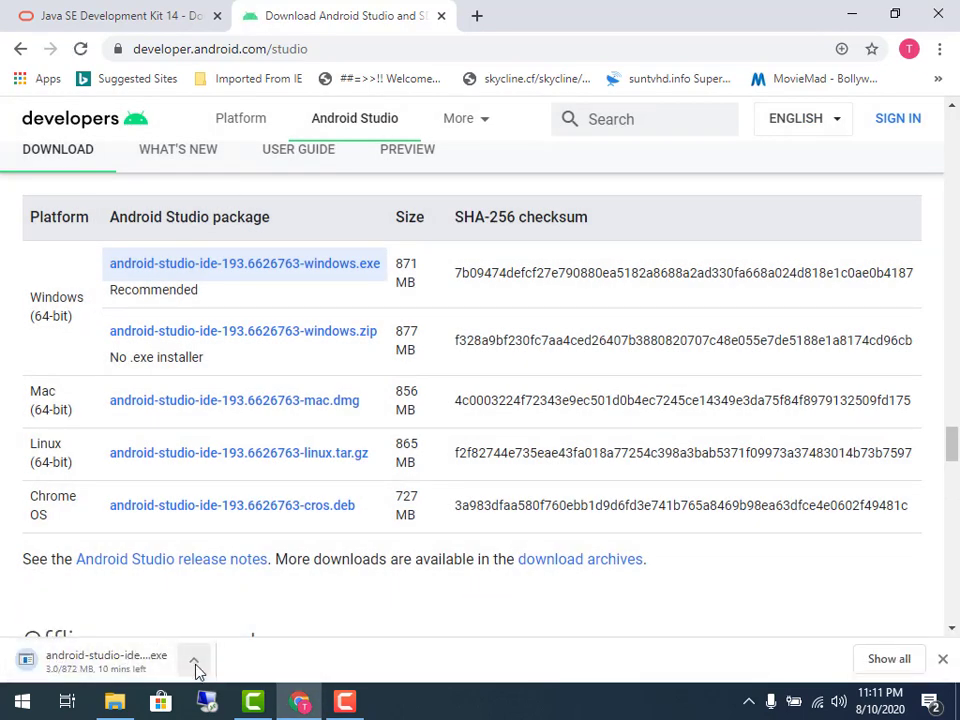
# Show the partially downloaded Android Studio file in its folder, and cancel the download in the browser
pyautogui.click(197, 670)
pyautogui.click(235, 600)
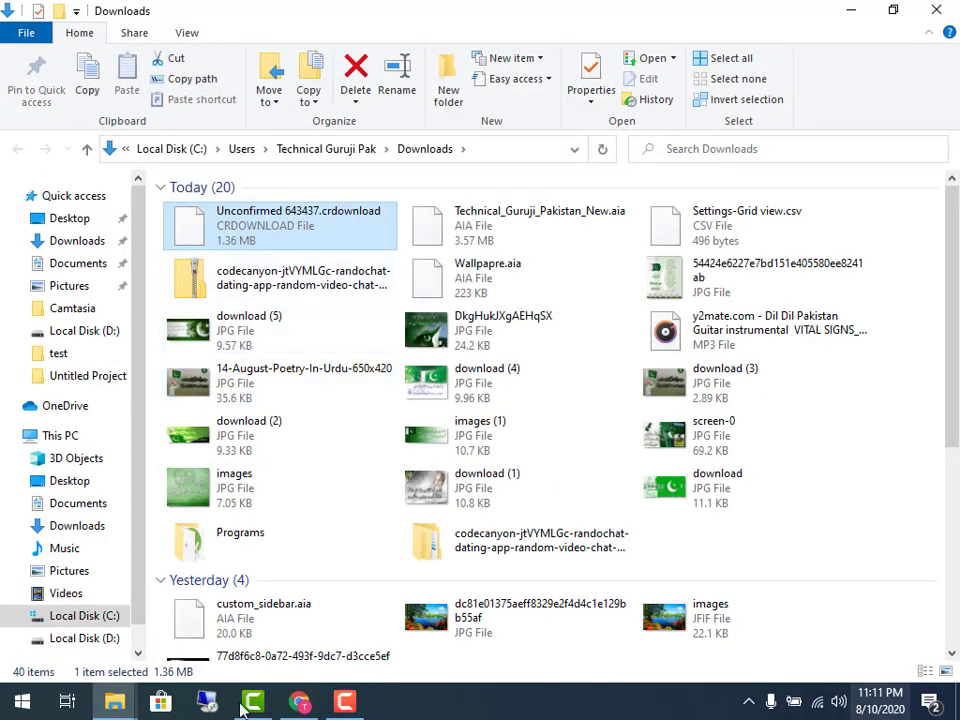
pyautogui.click(299, 701)
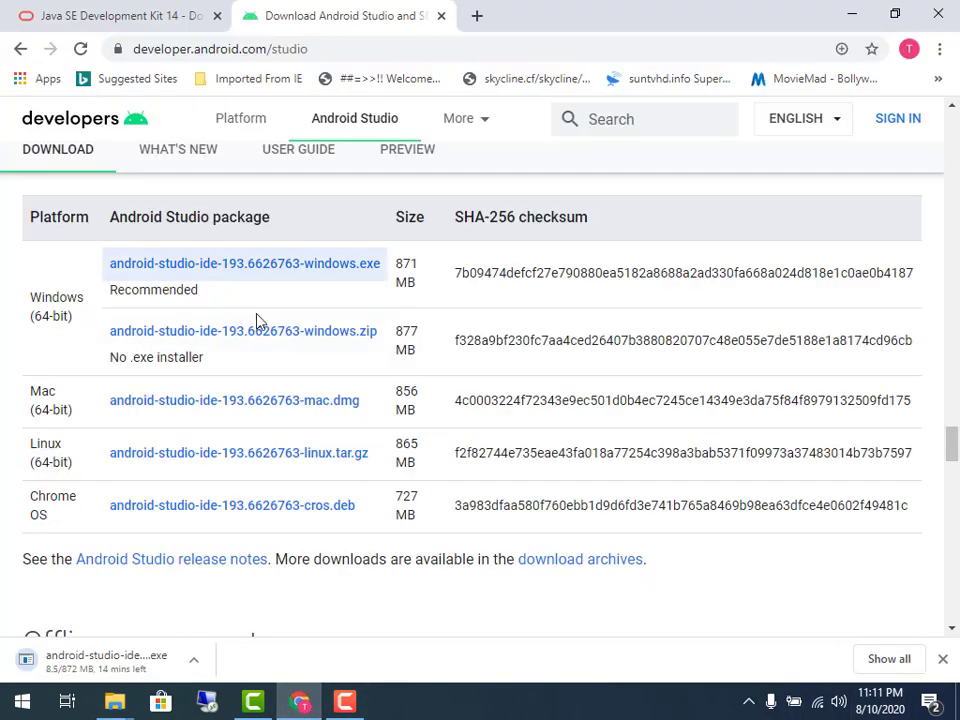
pyautogui.click(193, 659)
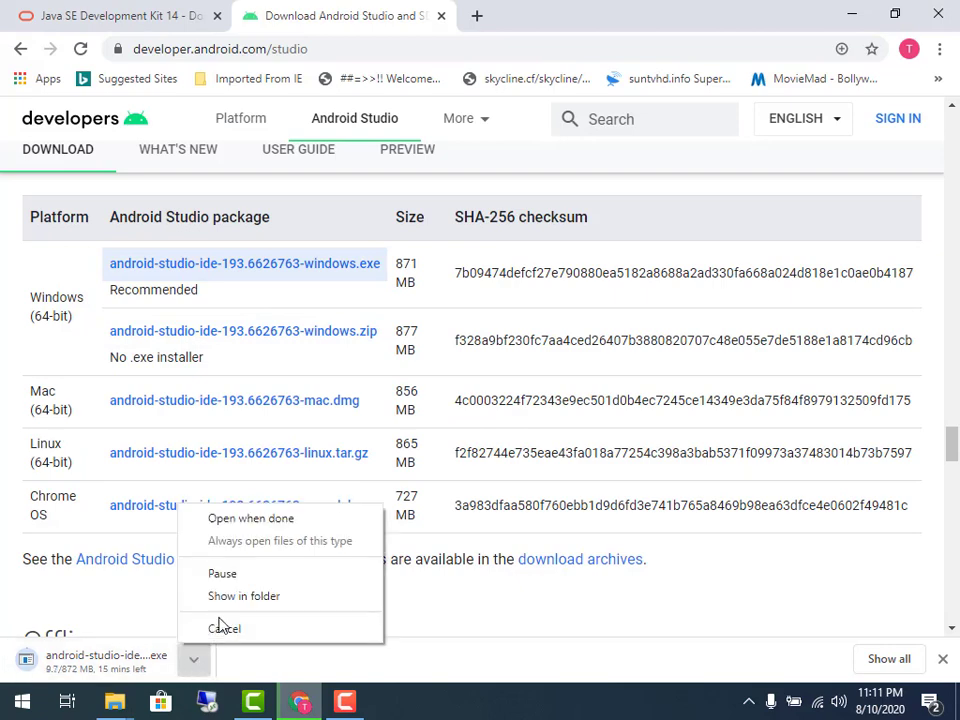
pyautogui.click(222, 627)
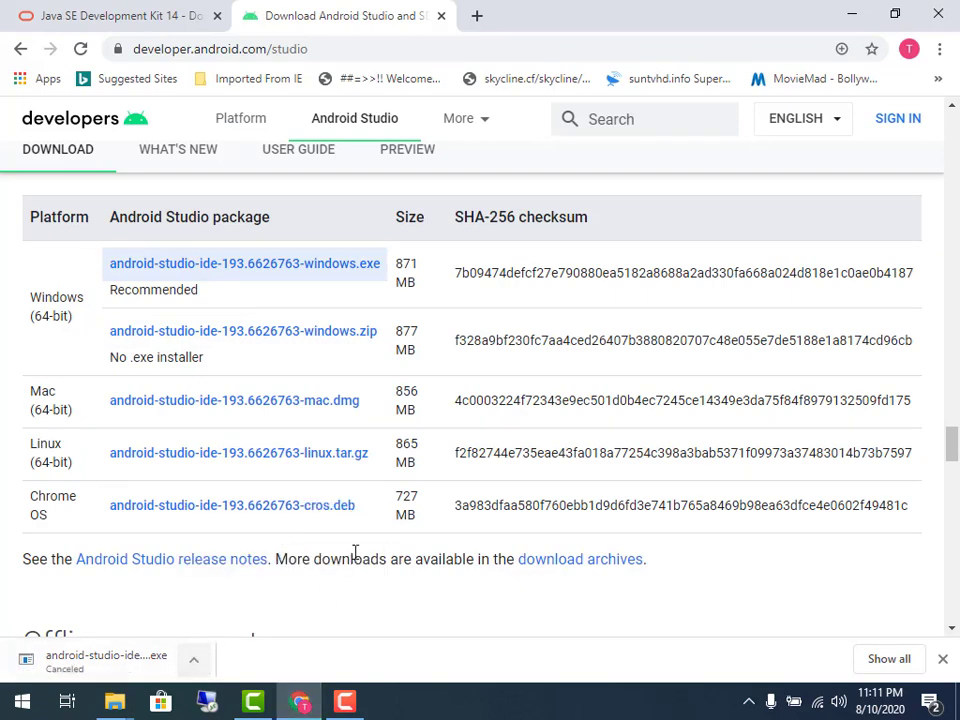
# Switch to the Programs folder in File Explorer and point out the downloaded Android Studio and JDK installers
pyautogui.click(120, 700)
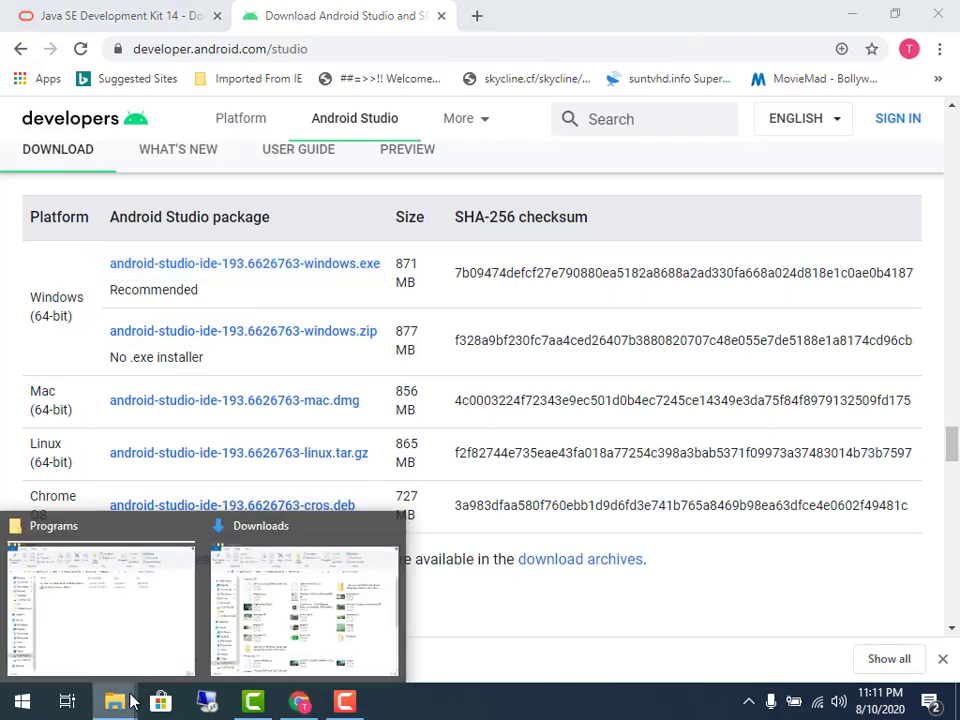
pyautogui.click(173, 620)
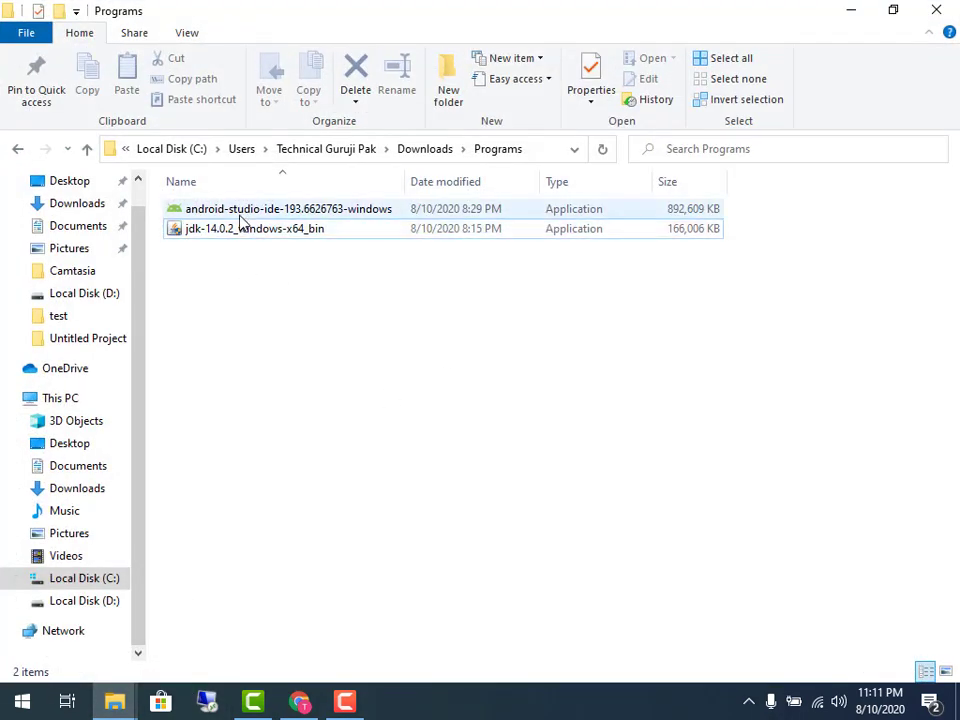
pyautogui.click(242, 212)
pyautogui.click(242, 230)
pyautogui.moveTo(740, 313); pyautogui.dragTo(170, 190)
pyautogui.click(219, 302)
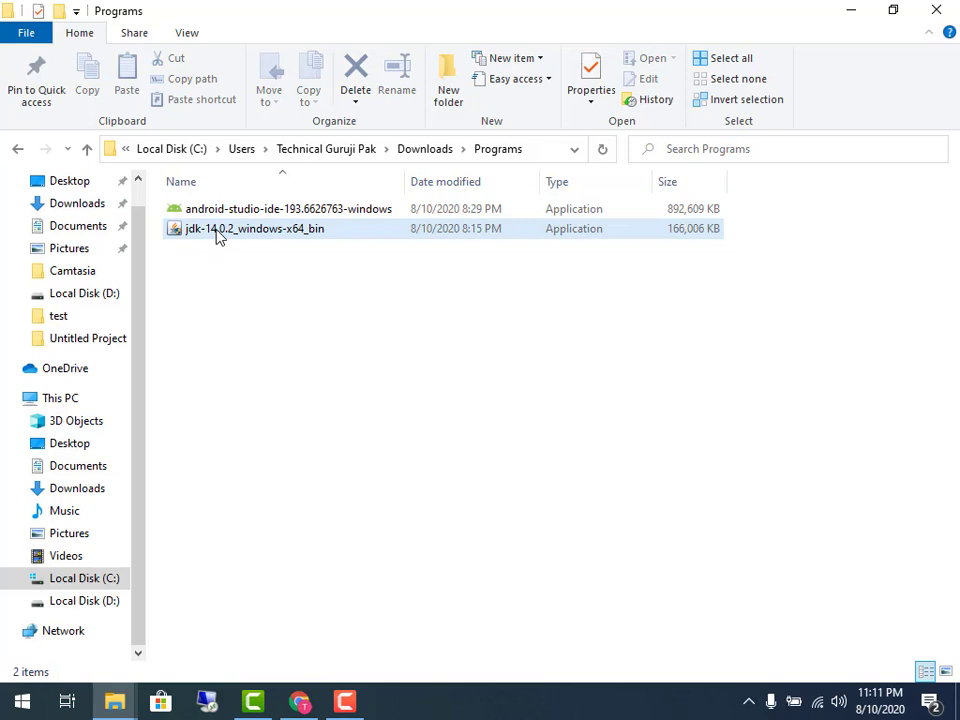
# Run jdk-14.0.2_windows-x64_bin and install the Java SE Development Kit to C:\Program Files\Java\jdk-14.0.2\, closing the installer when complete
pyautogui.doubleClick(203, 236)
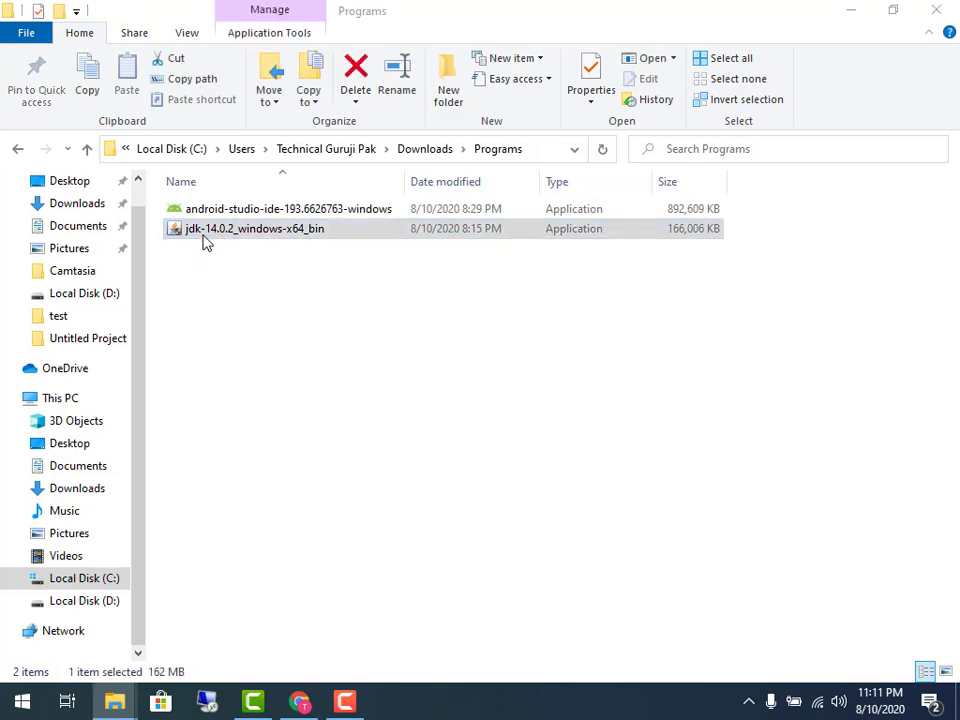
pyautogui.doubleClick(208, 233)
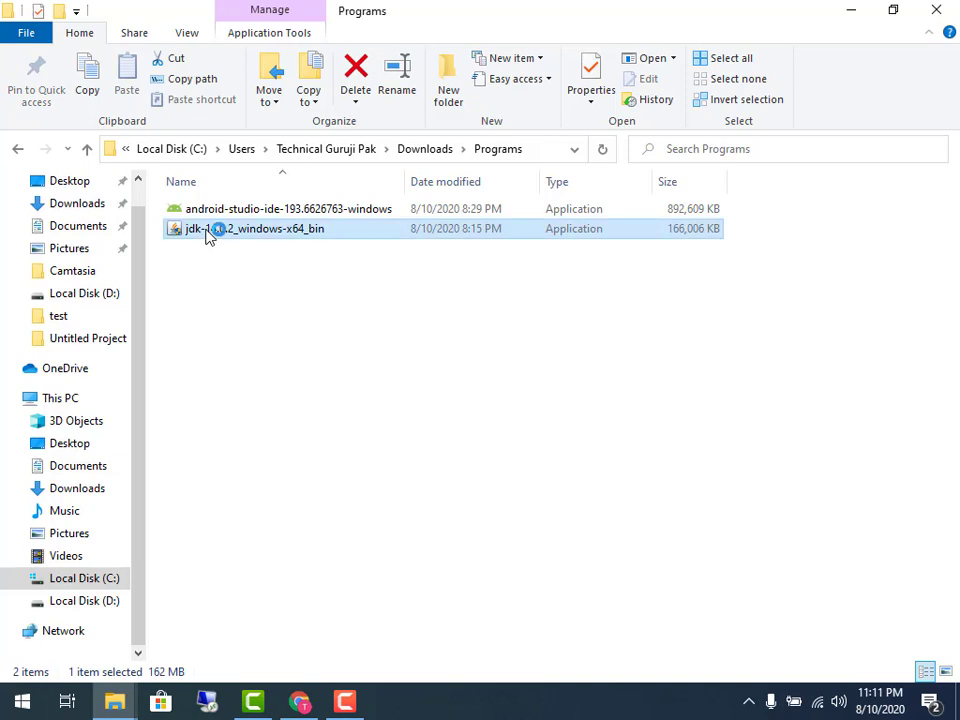
pyautogui.rightClick(207, 233)
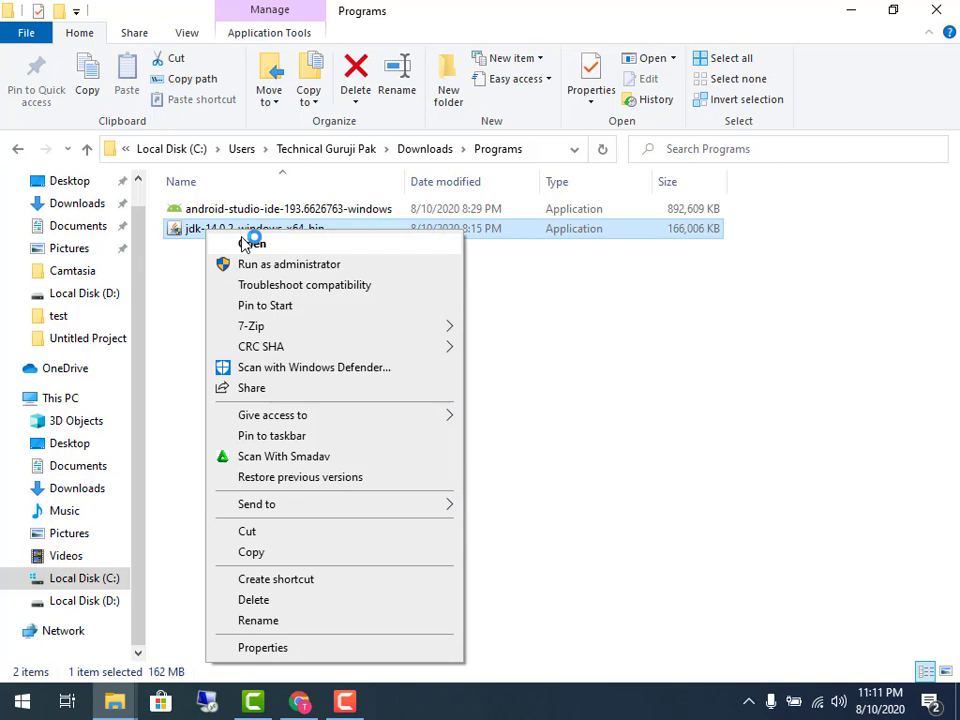
pyautogui.click(250, 243)
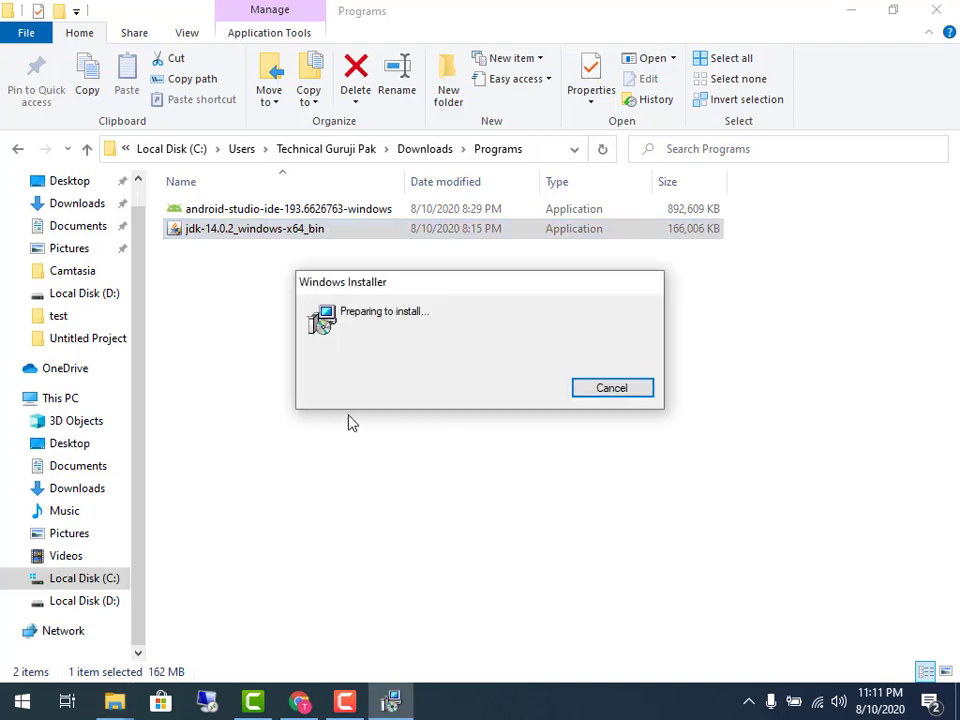
pyautogui.click(593, 501)
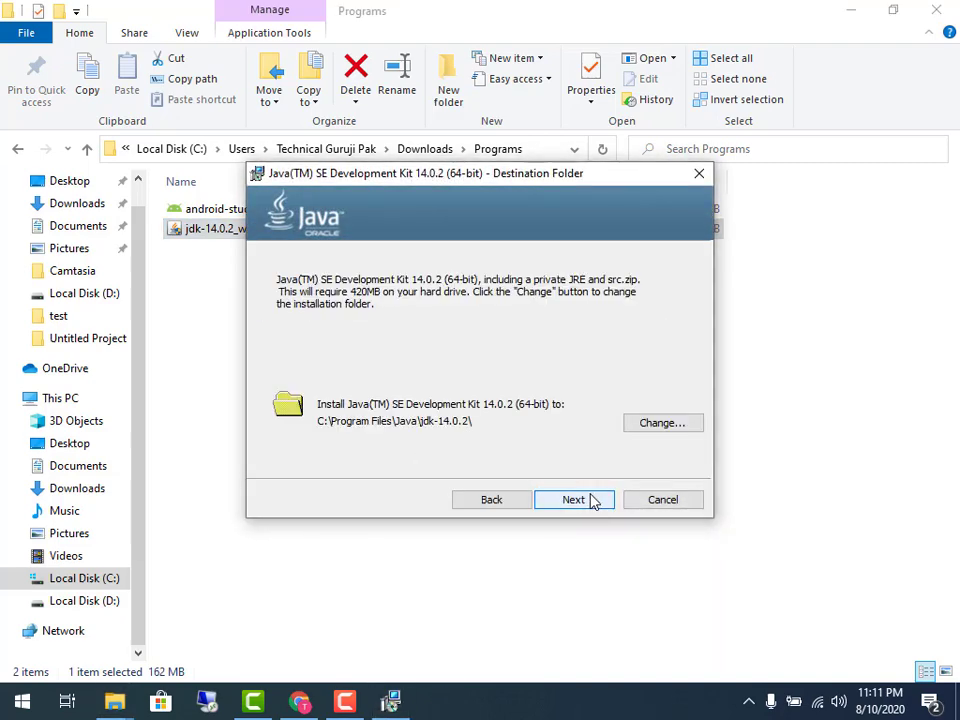
pyautogui.click(577, 500)
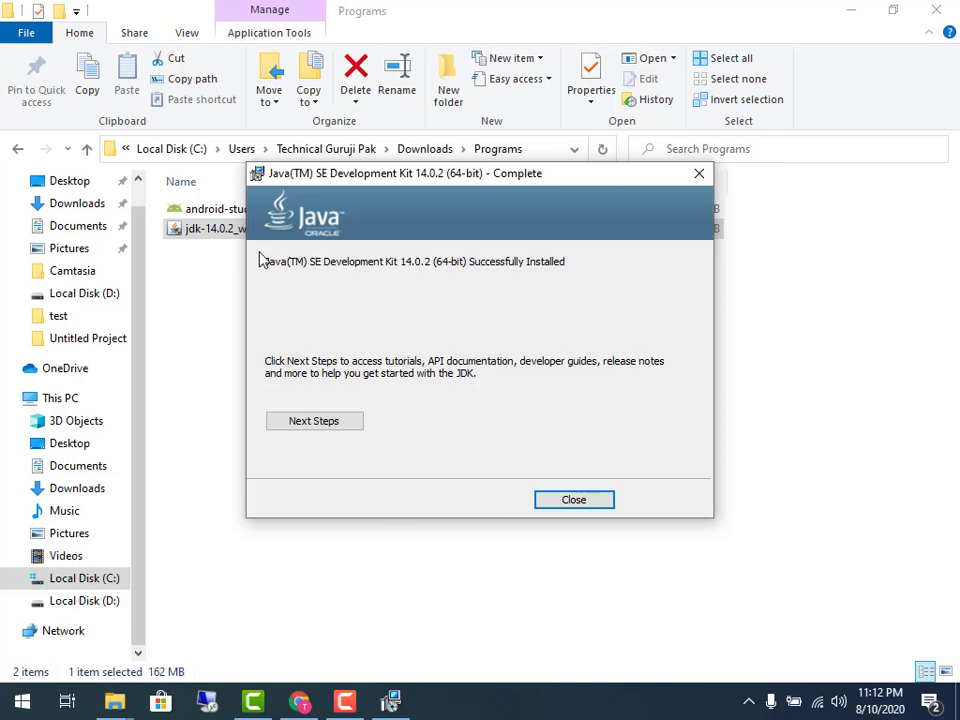
pyautogui.click(573, 500)
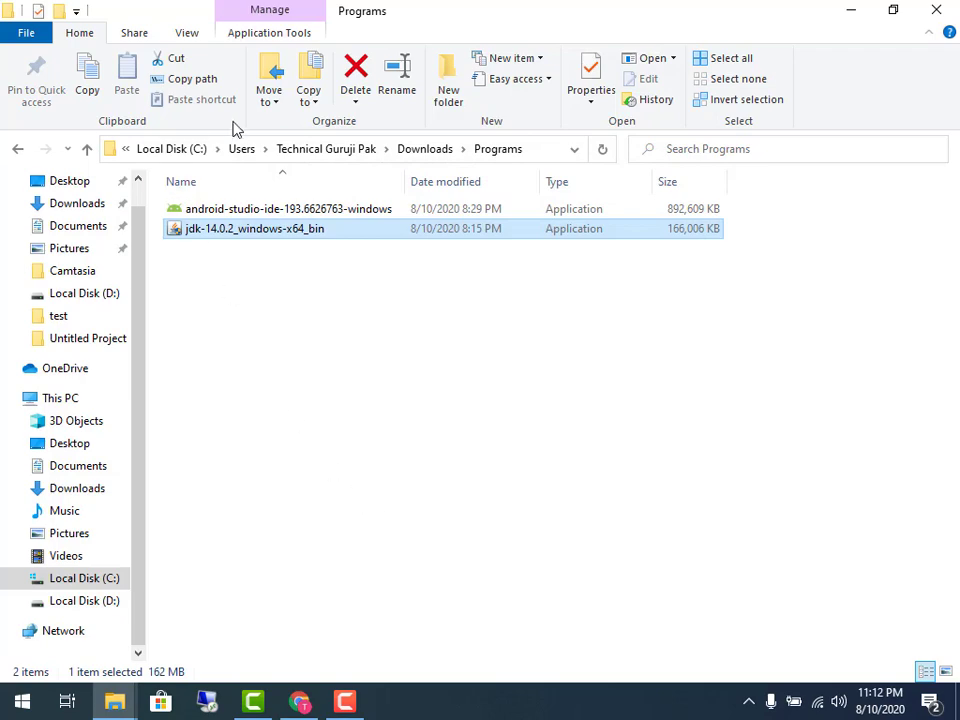
# Show the desktop and open Local Disk (C:) from This PC
pyautogui.click(115, 702)
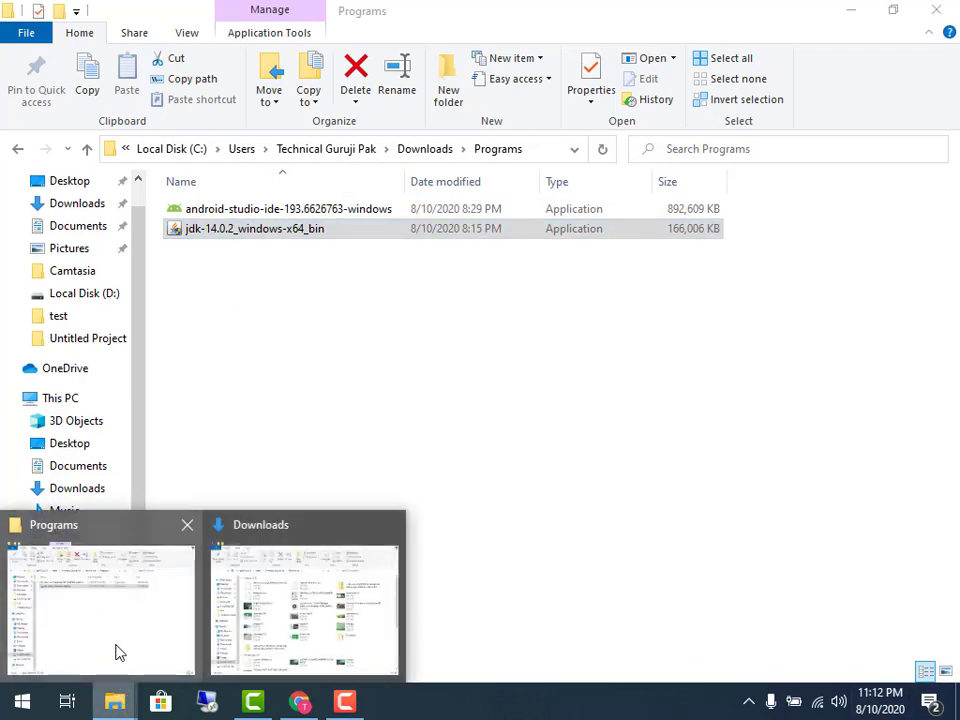
pyautogui.click(117, 652)
pyautogui.press('super+d')
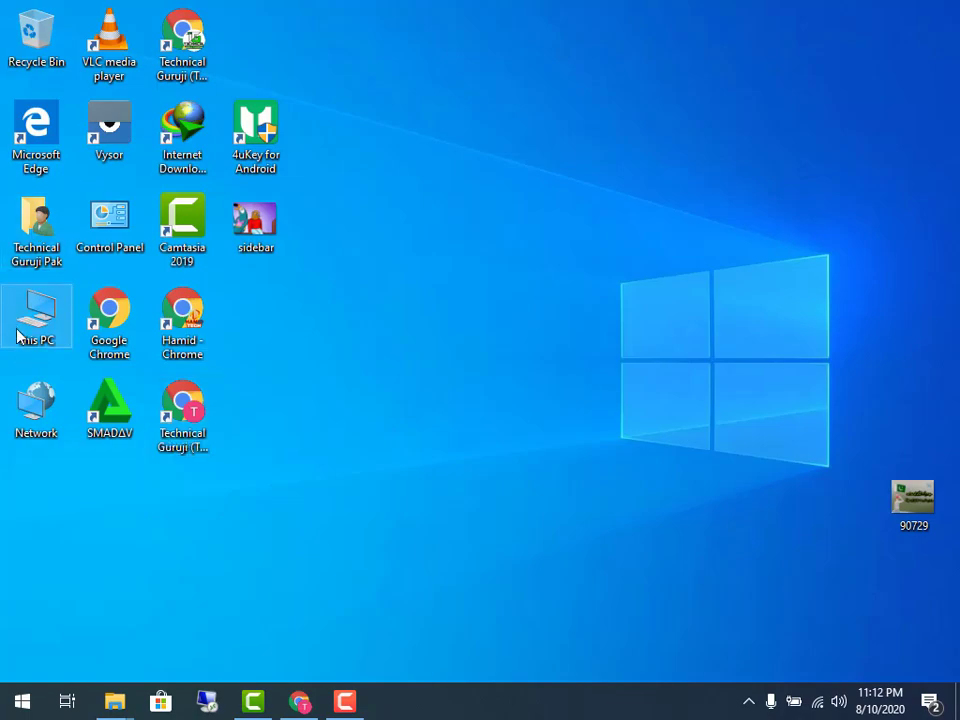
pyautogui.doubleClick(19, 328)
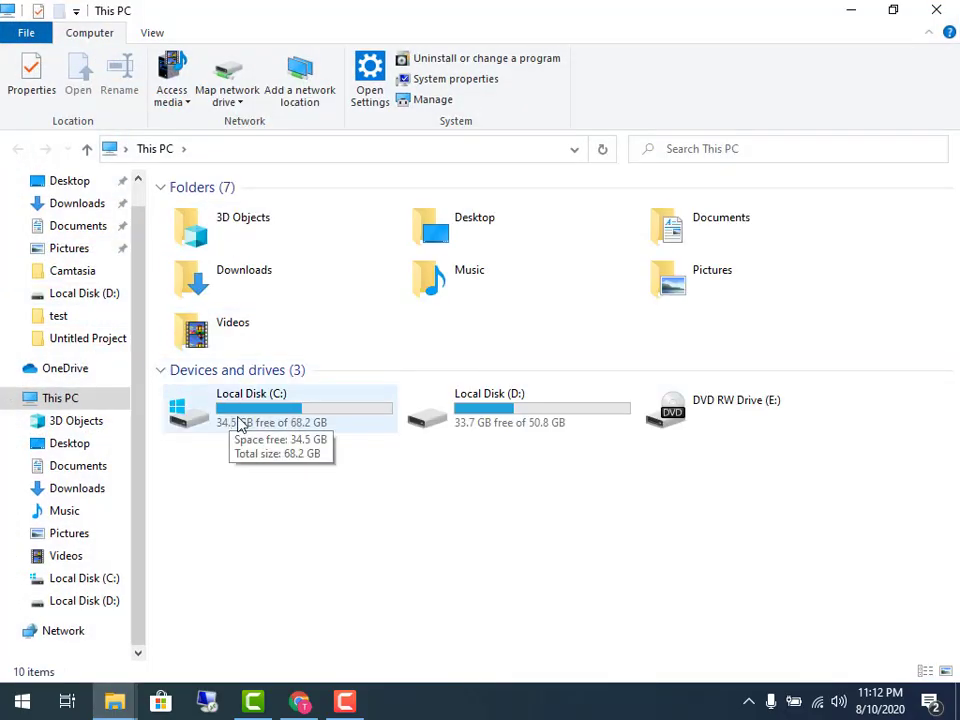
pyautogui.click(172, 428)
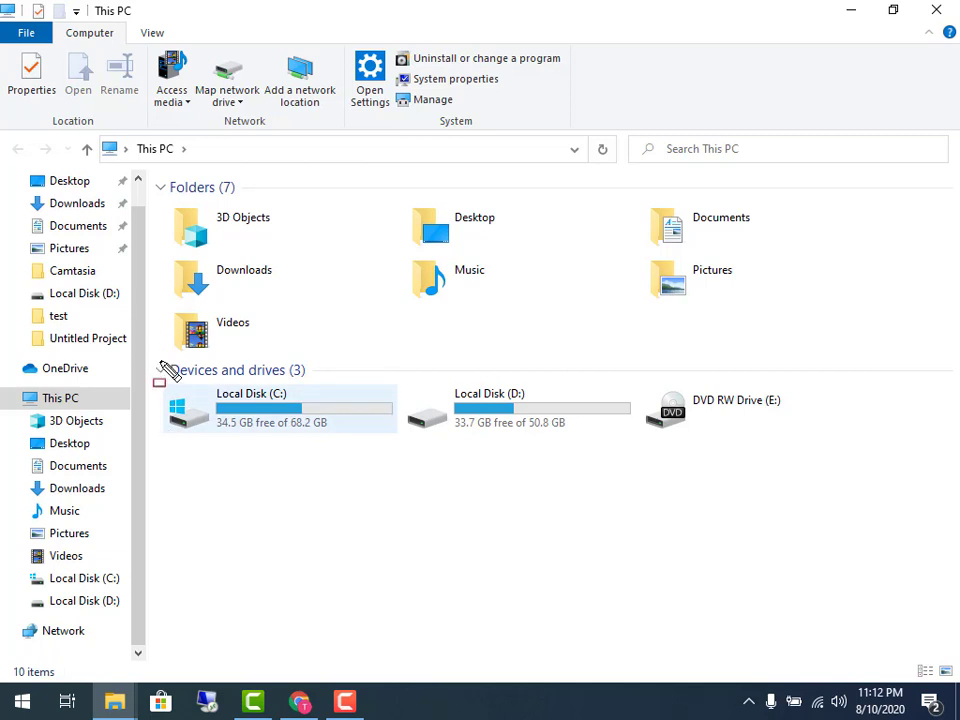
pyautogui.moveTo(157, 377)
pyautogui.mouseDown()
pyautogui.moveTo(426, 480)
pyautogui.moveTo(408, 444)
pyautogui.mouseUp()
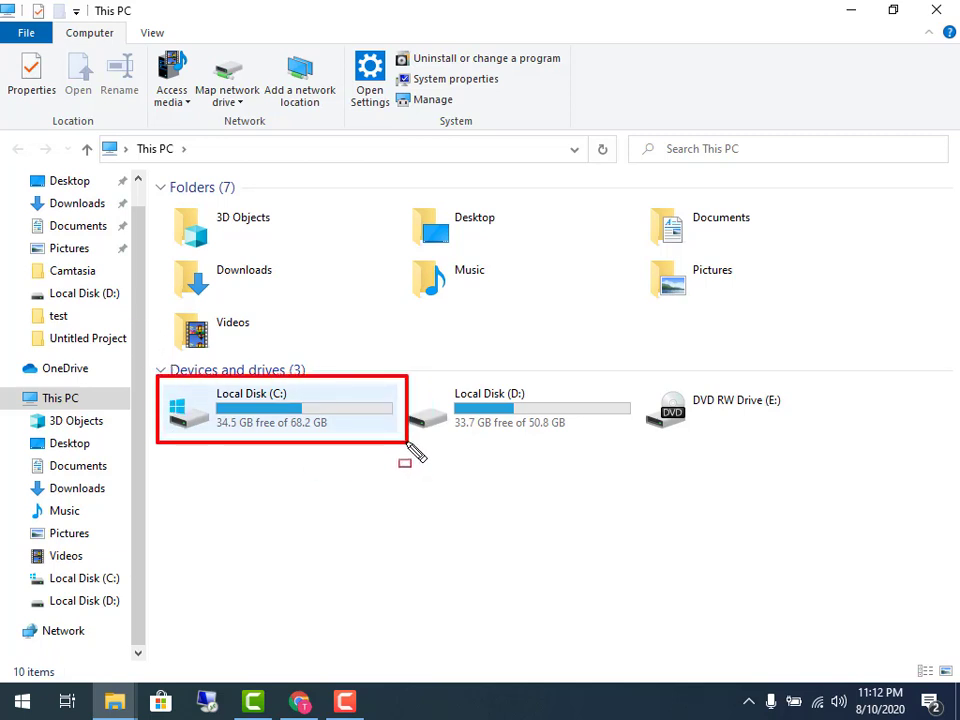
pyautogui.press('Escape')
pyautogui.doubleClick(317, 411)
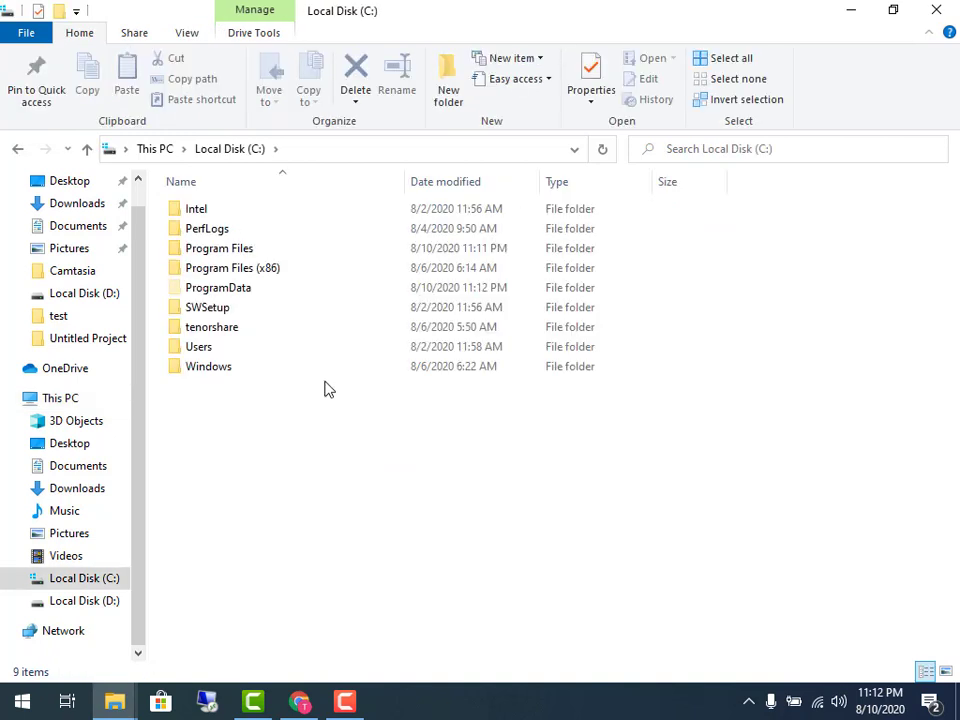
# Open the Program Files (x86) folder on Local Disk (C:)
pyautogui.hotkey('ctrl', 'shift', 'd')
pyautogui.moveTo(163, 255)
pyautogui.mouseDown()
pyautogui.moveTo(187, 280)
pyautogui.moveTo(289, 285)
pyautogui.mouseUp()
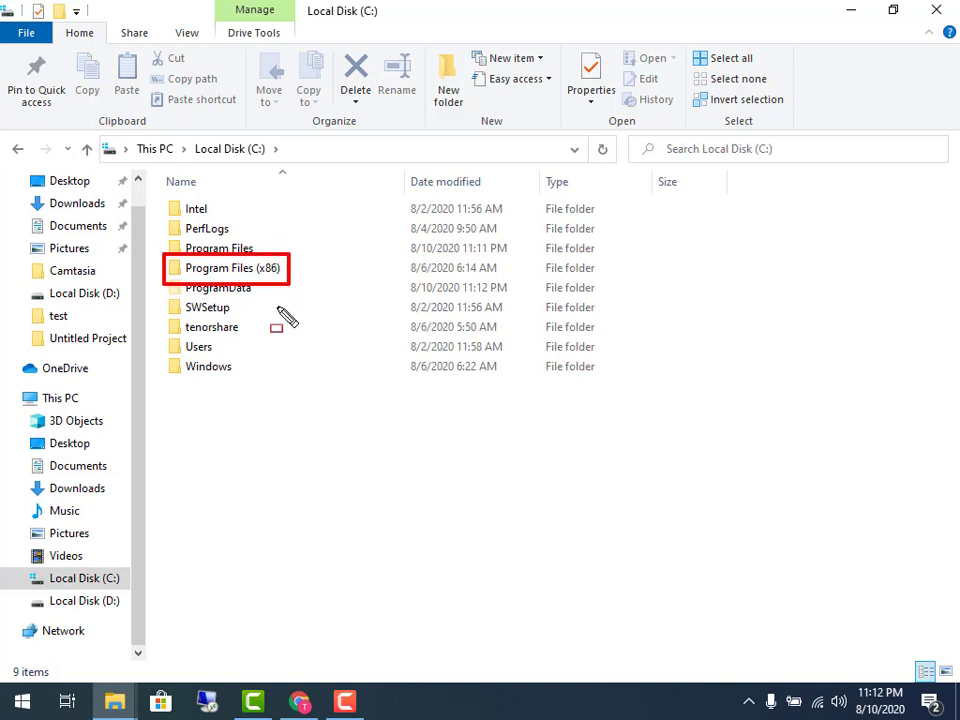
pyautogui.click(262, 469)
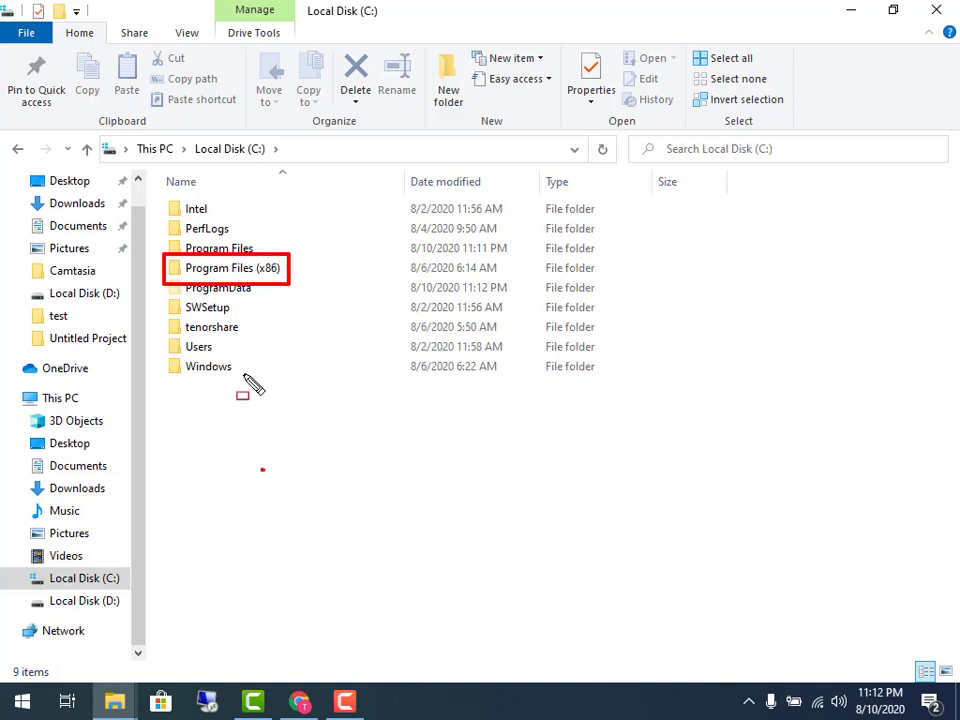
pyautogui.hotkey('ctrl', 'shift', 'd')
pyautogui.click(214, 250)
pyautogui.doubleClick(214, 274)
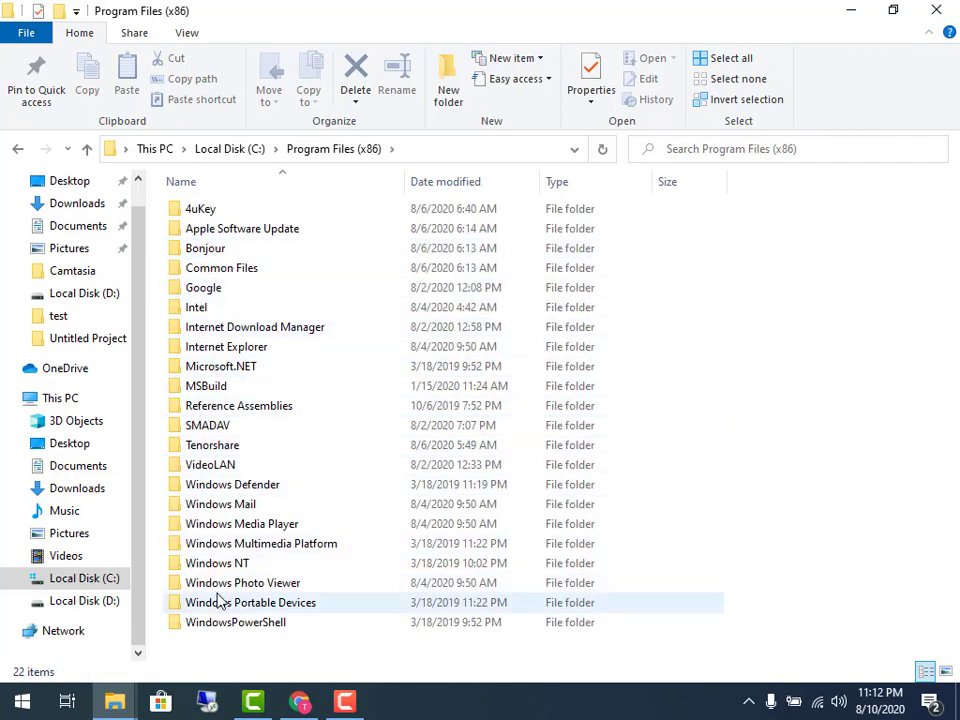
# Return to Local Disk (C:) and open its Program Files folder
pyautogui.click(15, 149)
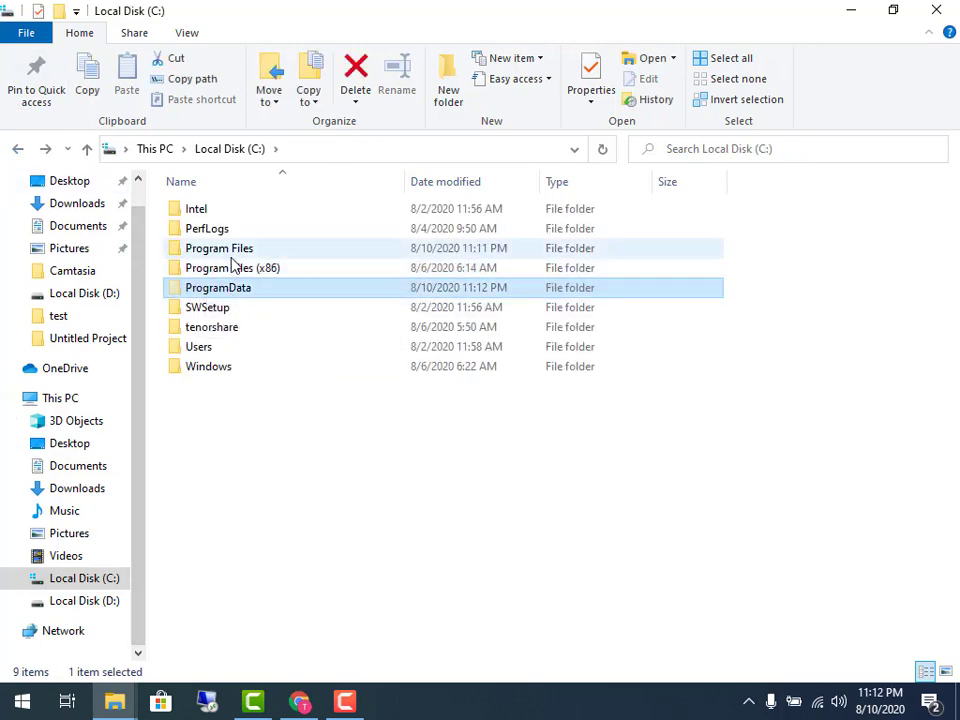
pyautogui.click(226, 250)
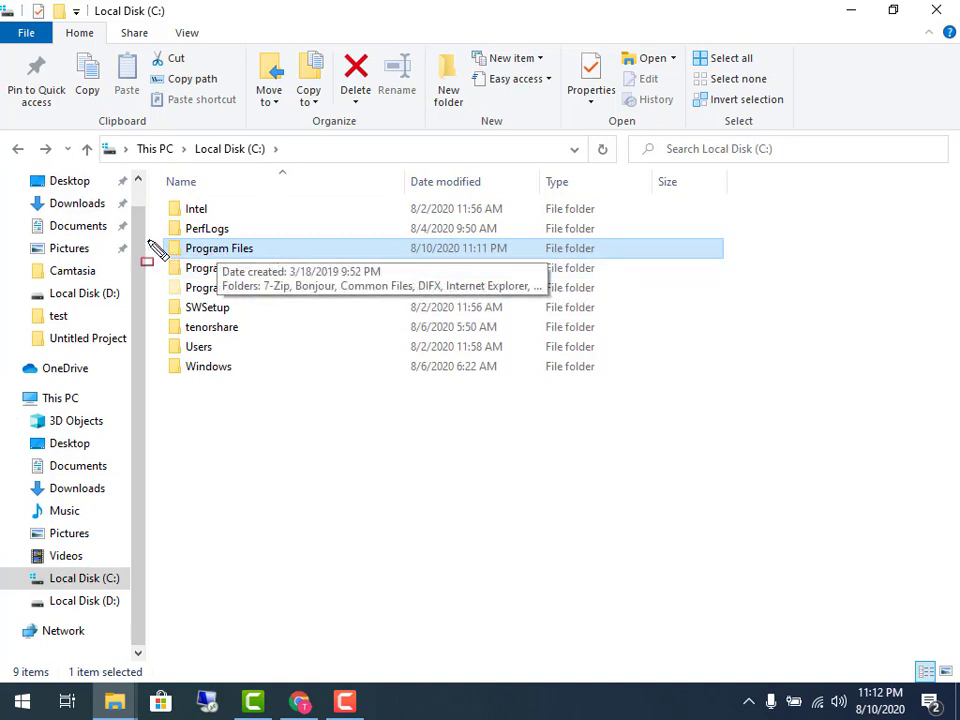
pyautogui.moveTo(149, 238); pyautogui.dragTo(276, 263)
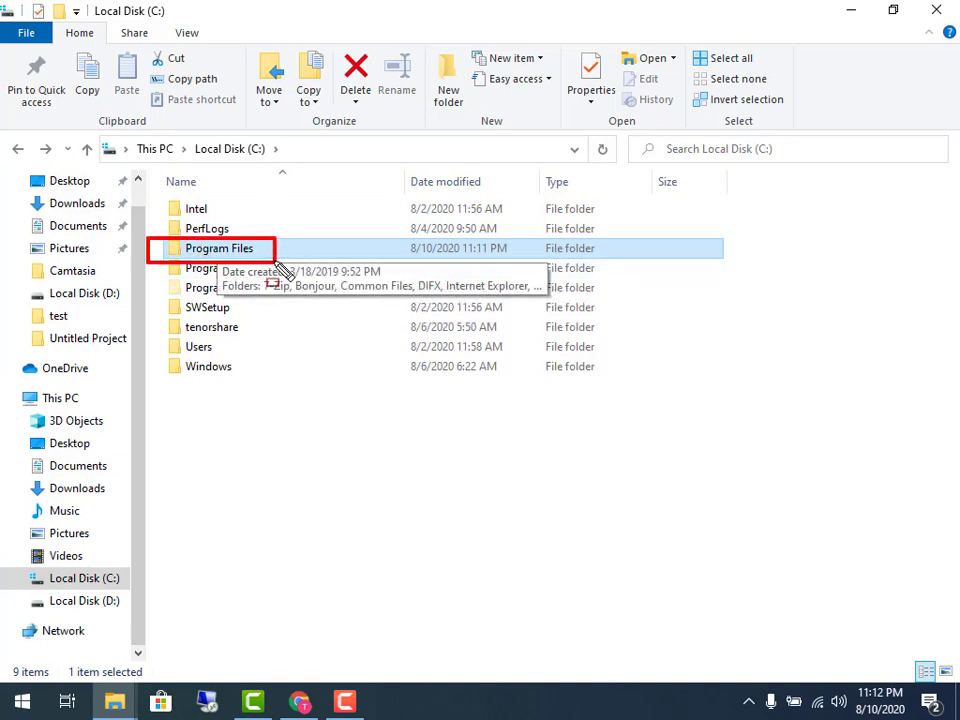
pyautogui.doubleClick(248, 255)
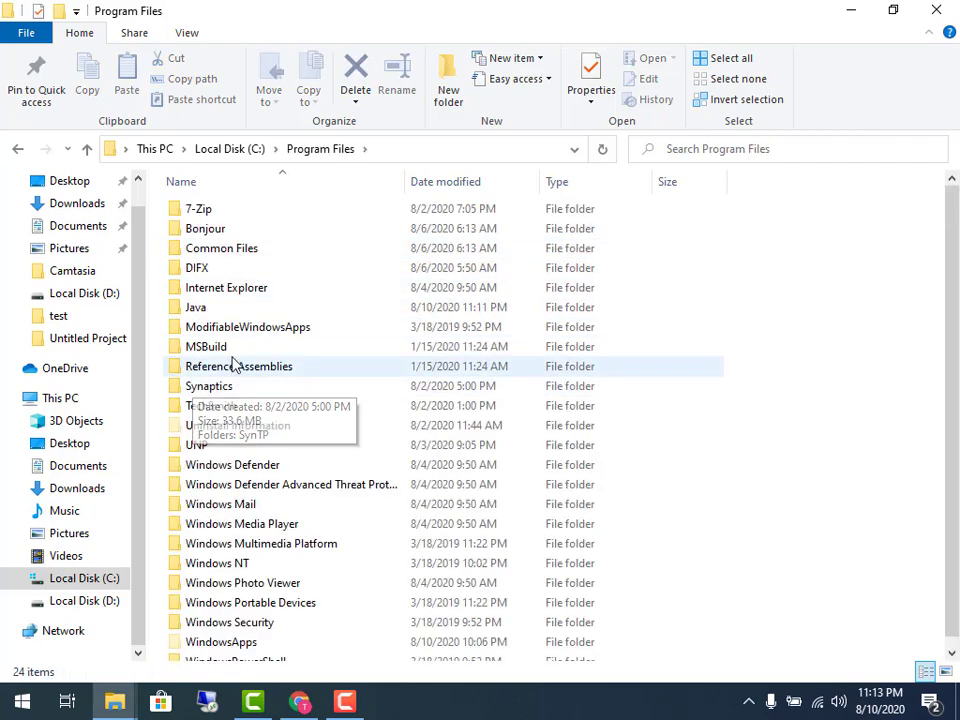
# Open the Java folder inside Program Files
pyautogui.click(205, 310)
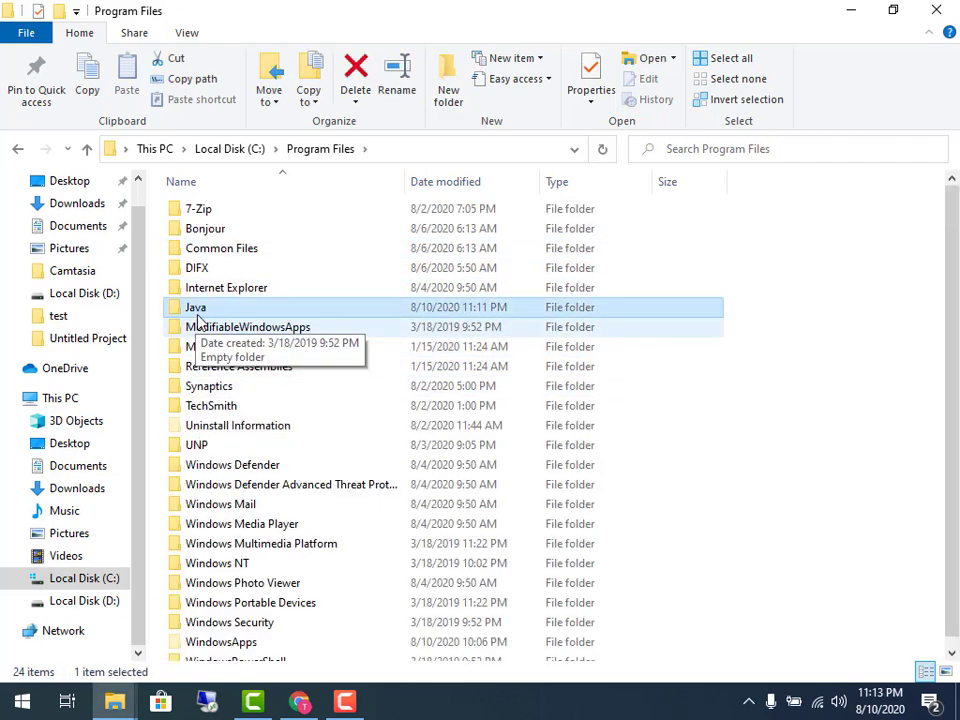
pyautogui.hotkey('ctrl', 'shift', 'd')
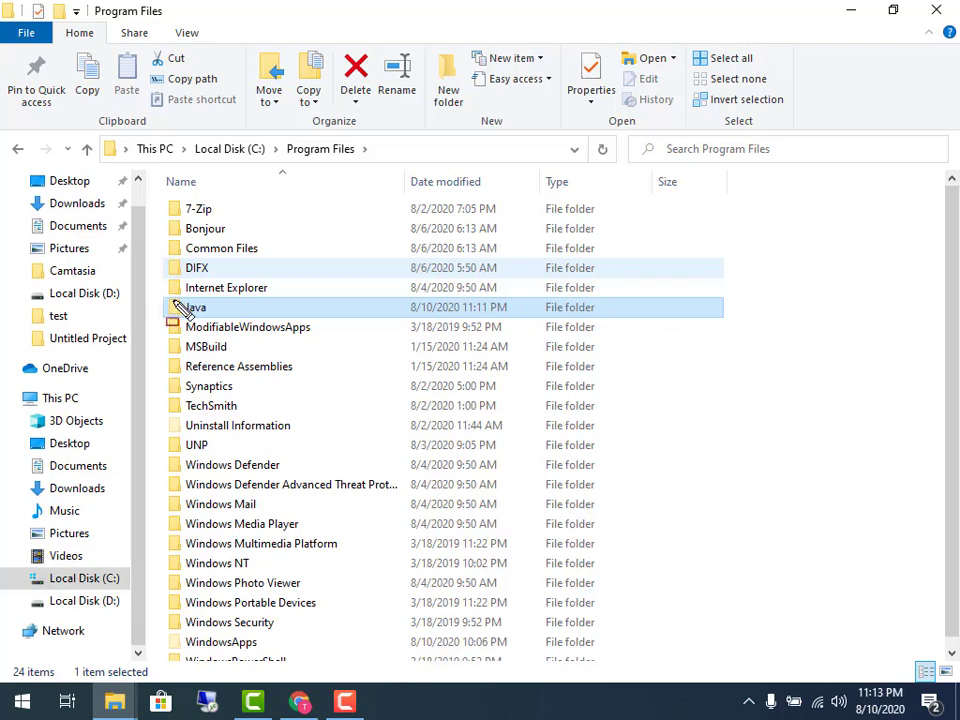
pyautogui.moveTo(164, 298)
pyautogui.mouseDown()
pyautogui.moveTo(215, 318)
pyautogui.moveTo(334, 319)
pyautogui.mouseUp()
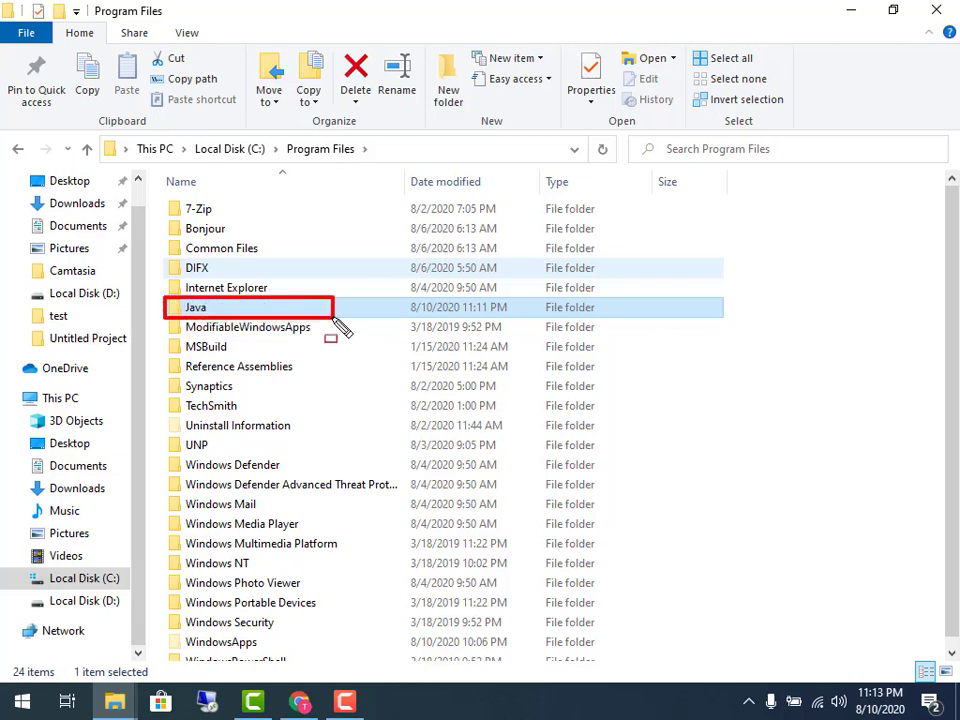
pyautogui.press('Escape')
pyautogui.doubleClick(216, 314)
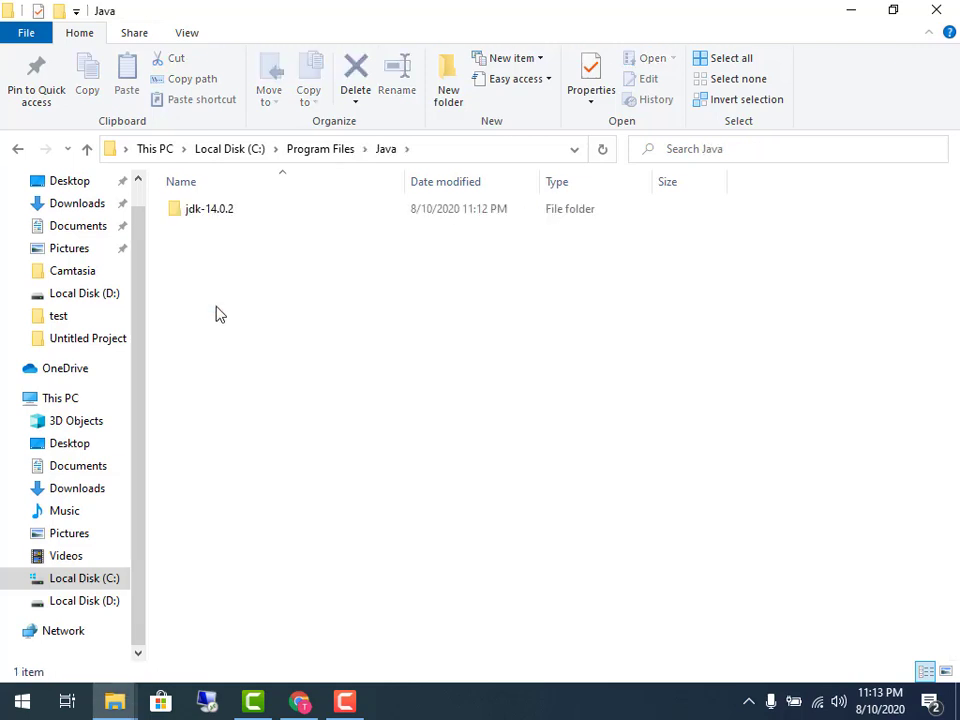
# Open the jdk-14.0.2 folder and go into its bin folder
pyautogui.doubleClick(210, 215)
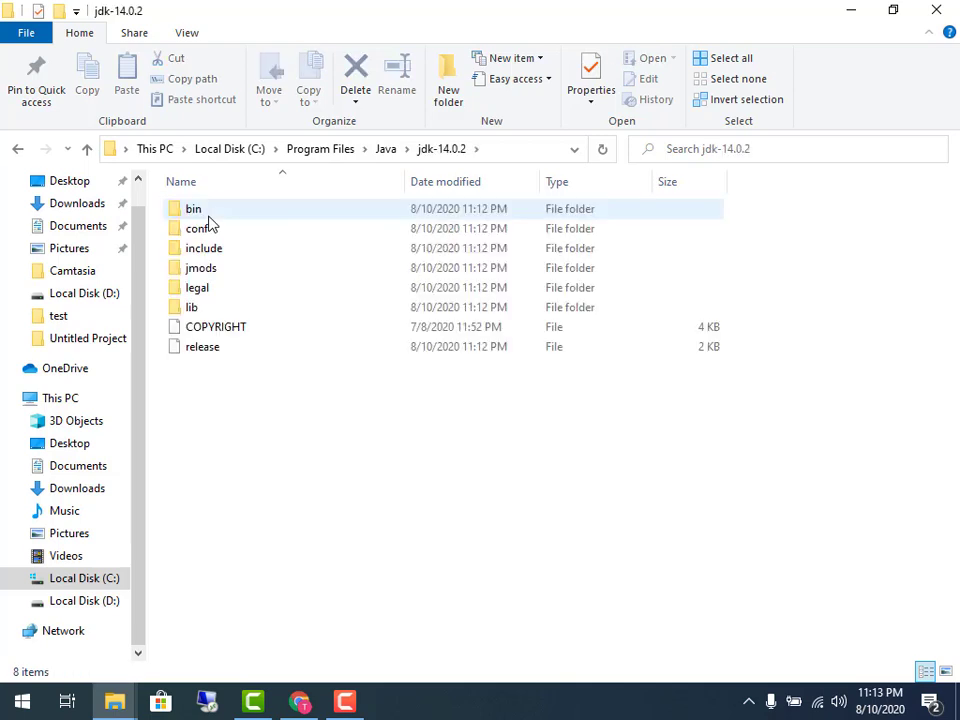
pyautogui.hotkey('ctrl', 'shift', 'd')
pyautogui.moveTo(158, 196); pyautogui.dragTo(235, 223)
pyautogui.press('Escape')
pyautogui.doubleClick(236, 222)
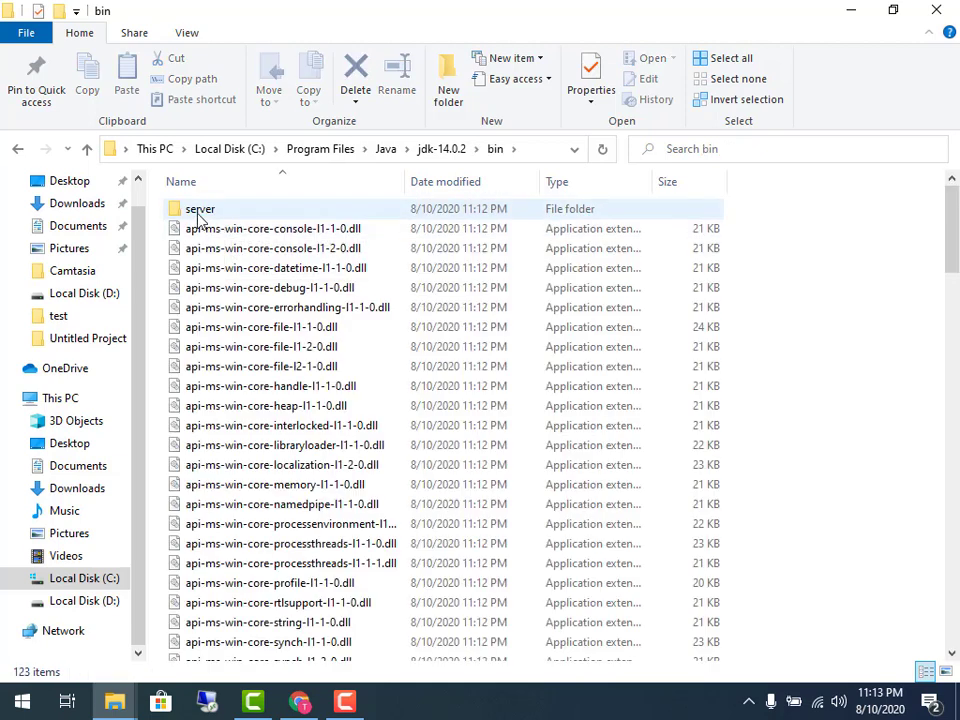
pyautogui.doubleClick(208, 212)
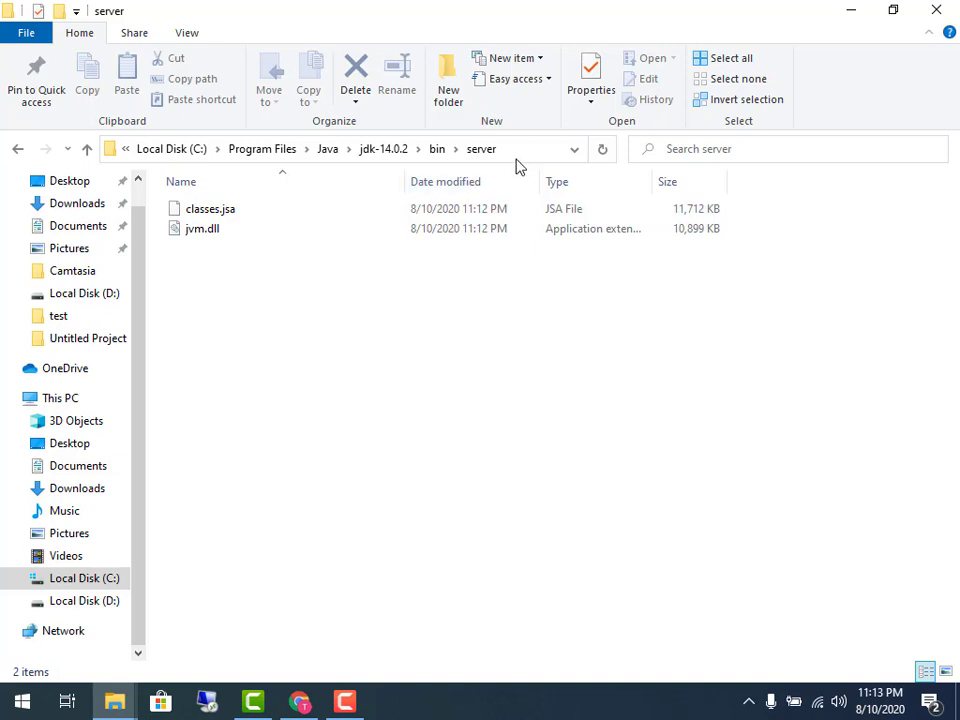
pyautogui.click(527, 150)
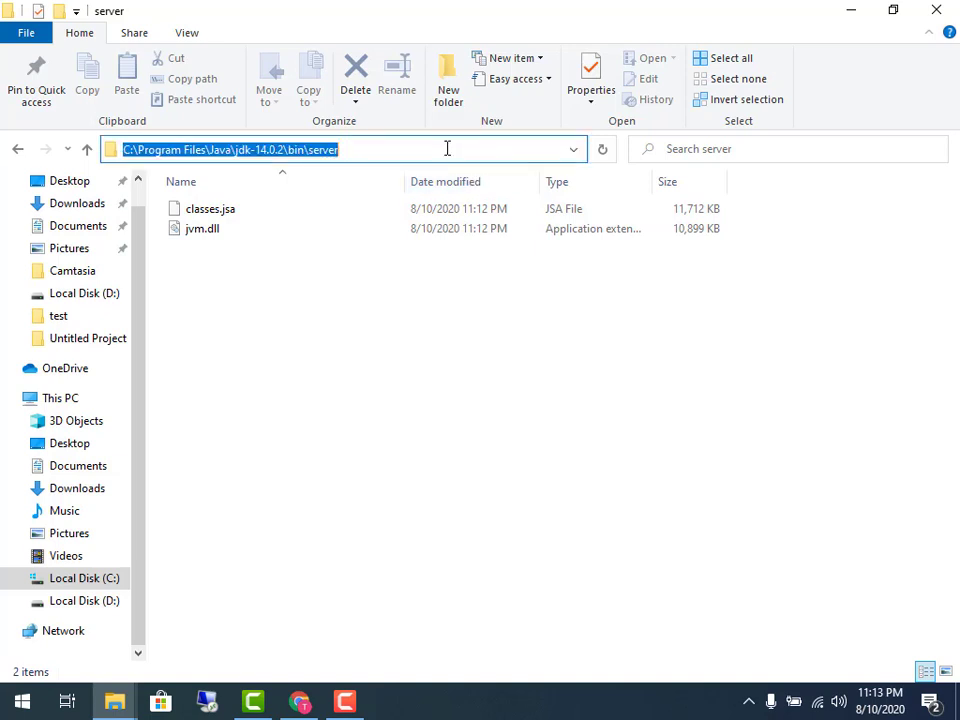
pyautogui.press('Escape')
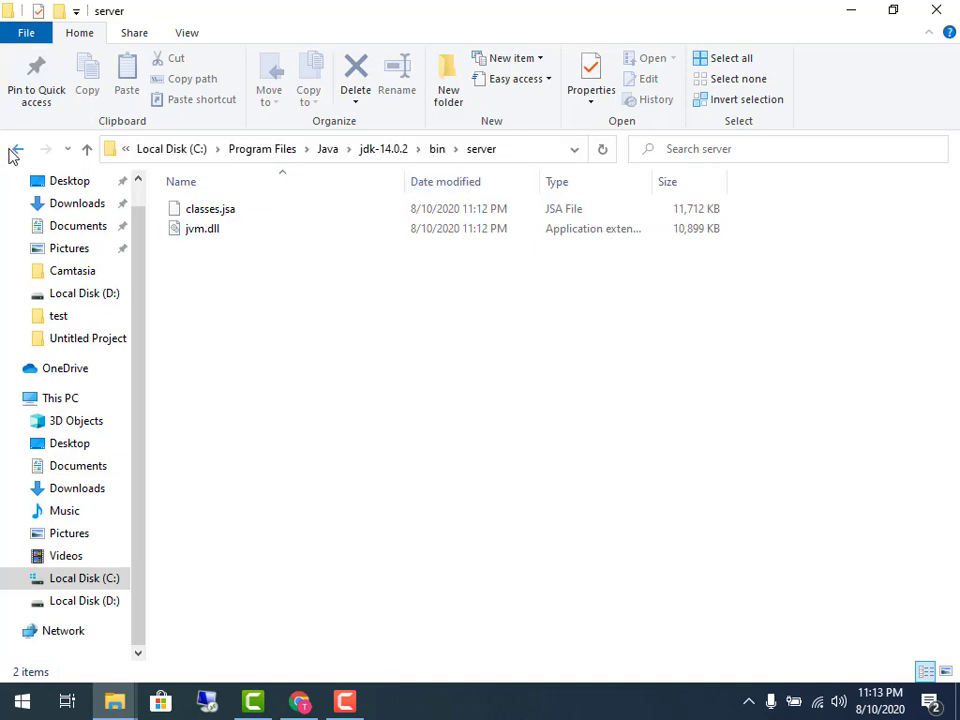
pyautogui.click(14, 150)
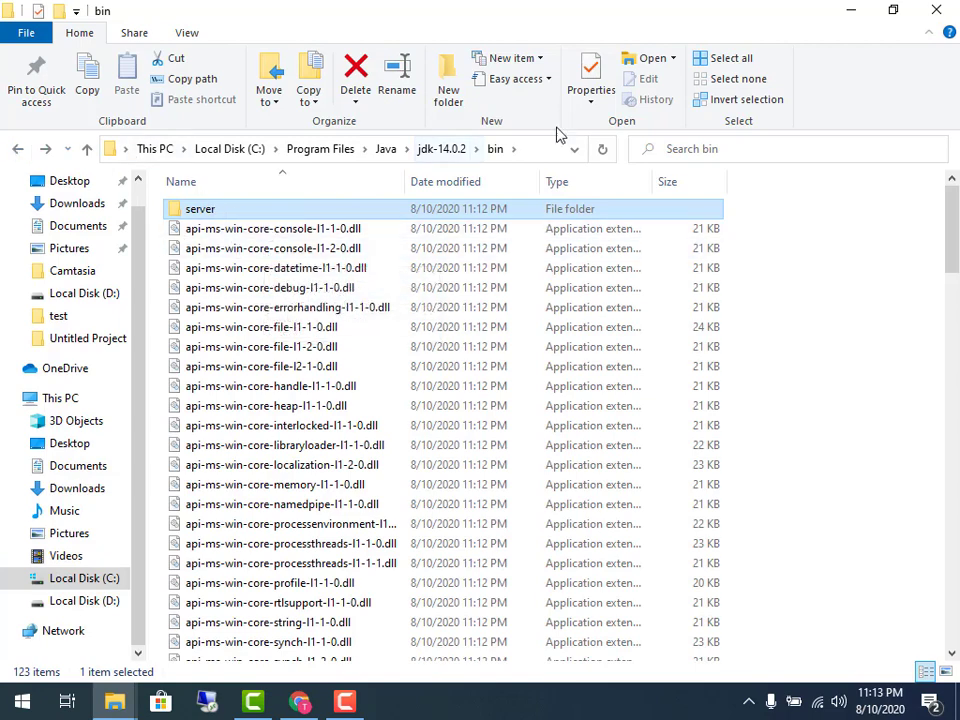
# Review the folder route from Program Files through Java and jdk-14.0.2, ending back in the bin folder
pyautogui.click(532, 155)
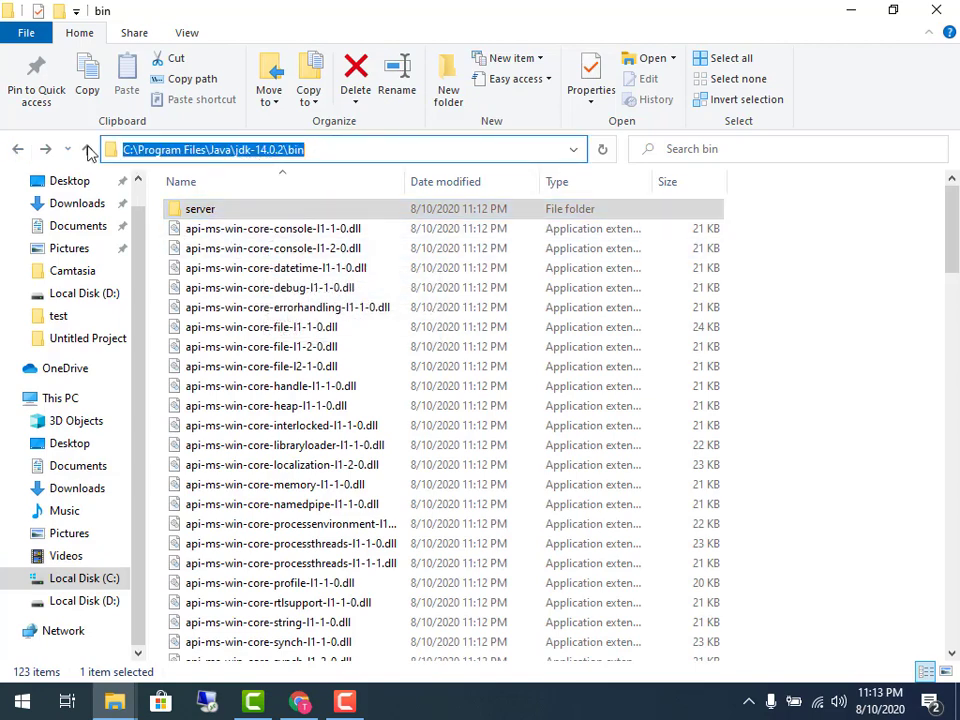
pyautogui.click(15, 150)
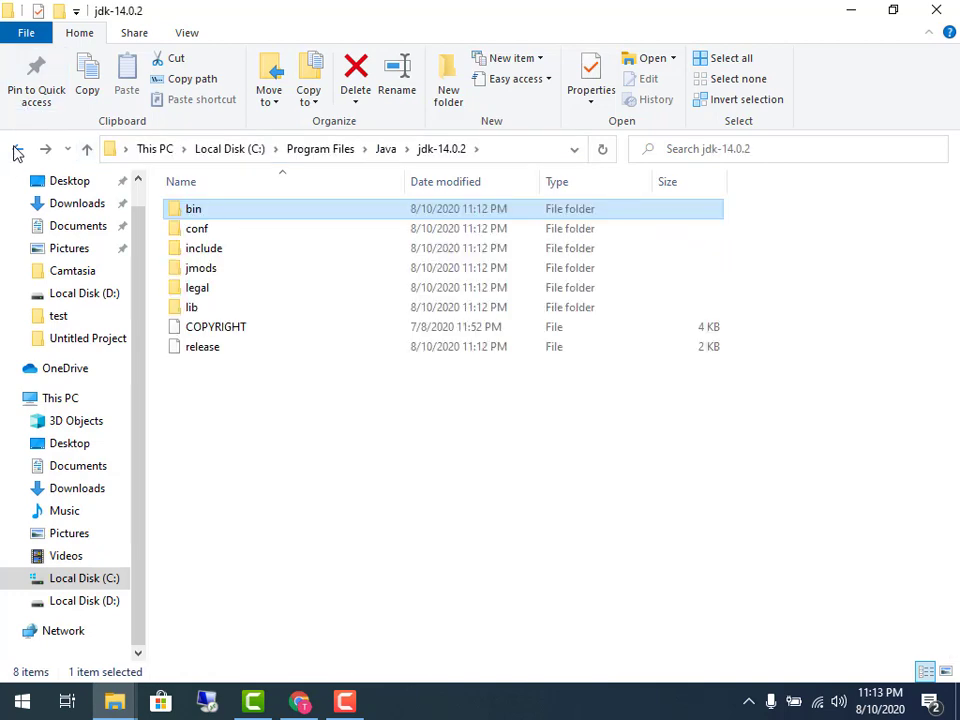
pyautogui.click(15, 150)
pyautogui.doubleClick(215, 219)
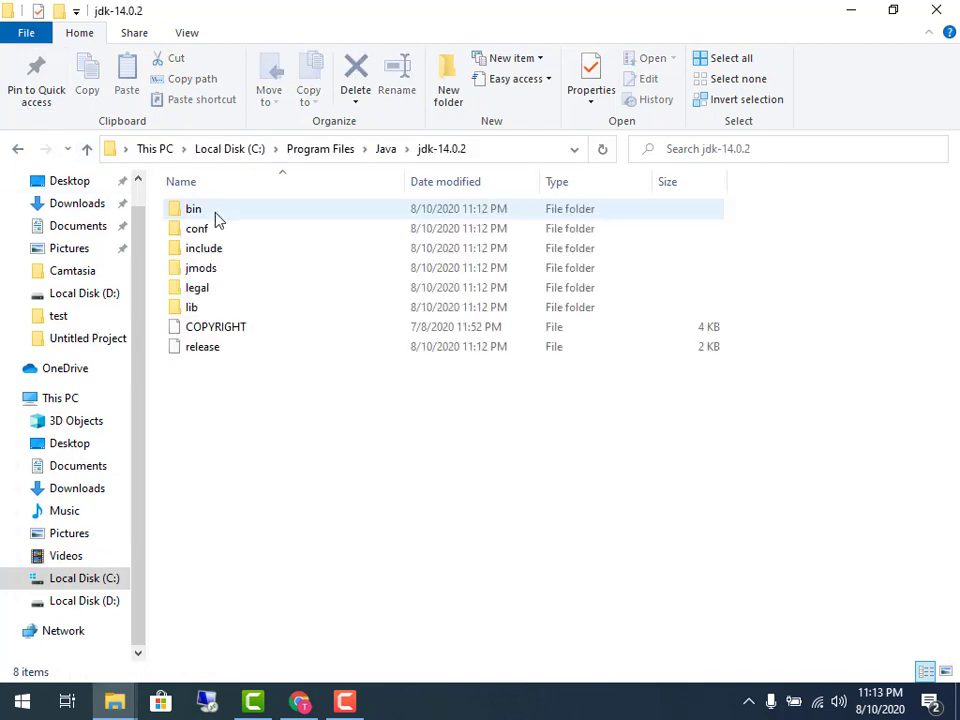
pyautogui.doubleClick(212, 217)
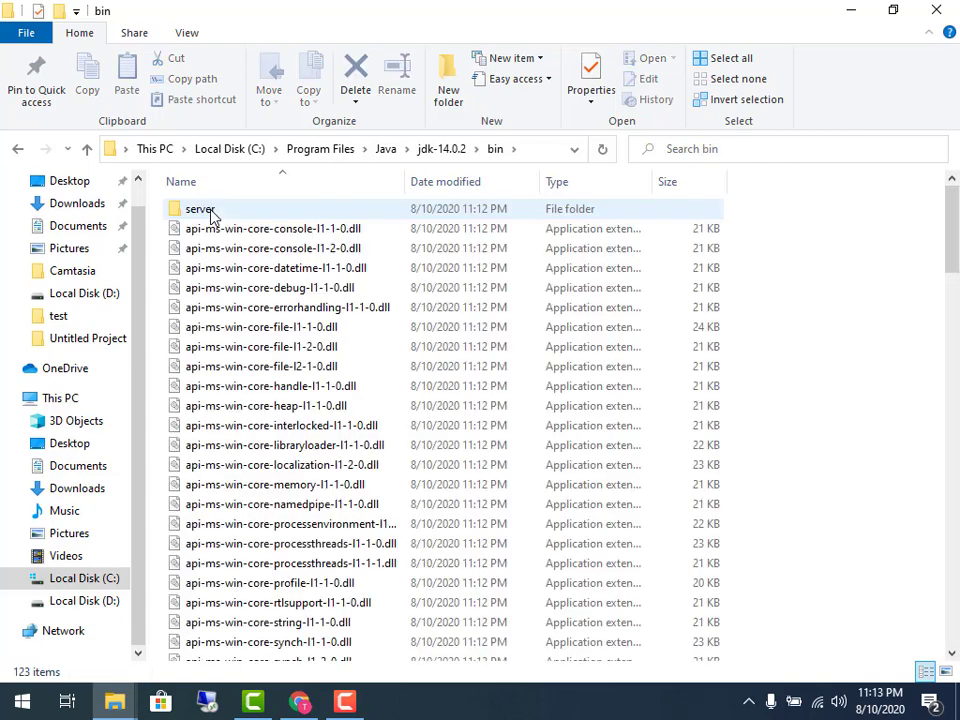
pyautogui.click(316, 150)
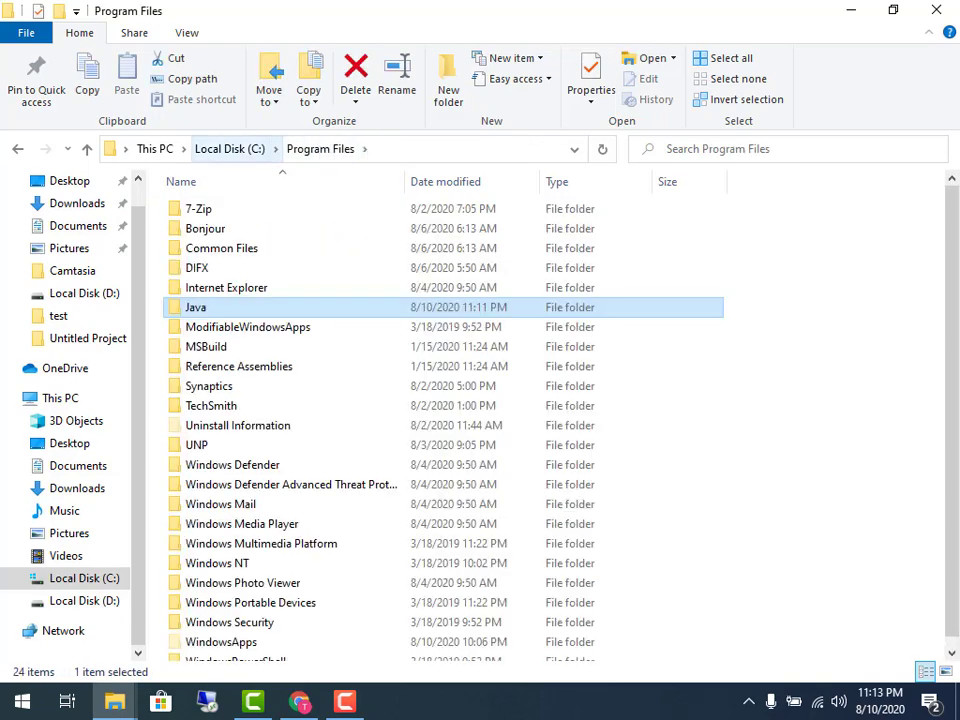
pyautogui.click(18, 147)
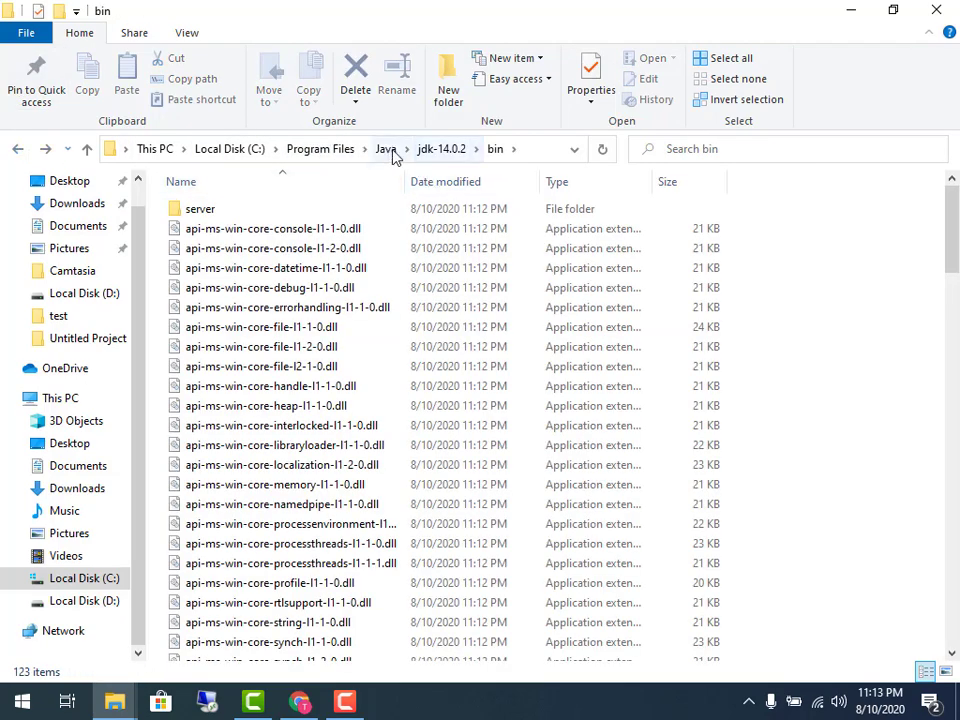
# Copy the bin folder's full path, C:\Program Files\Java\jdk-14.0.2\bin, to the clipboard
pyautogui.click(547, 154)
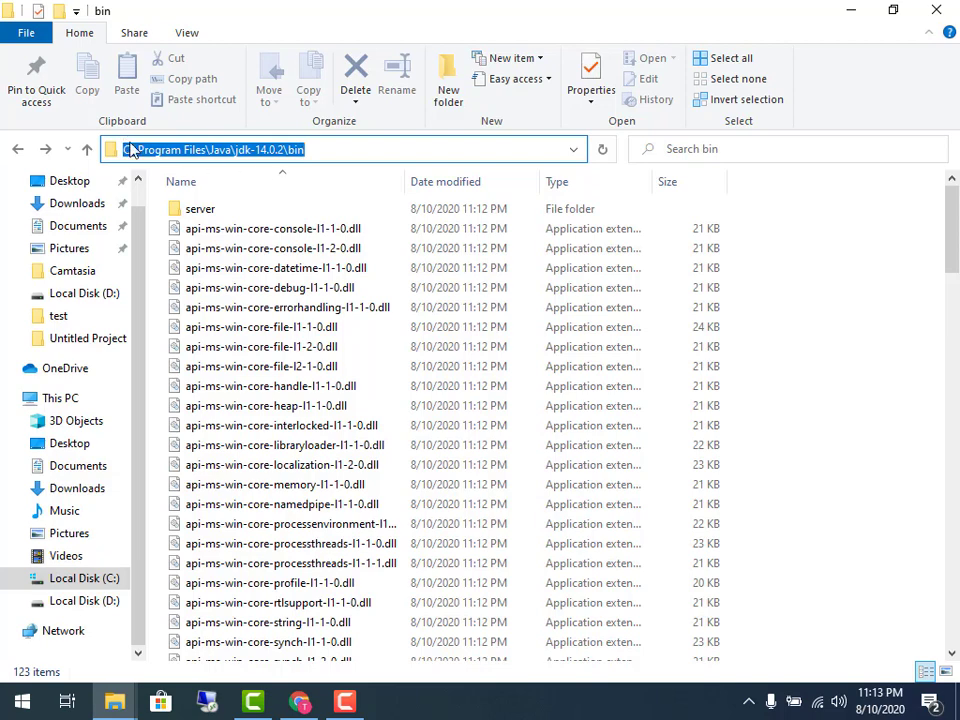
pyautogui.moveTo(88, 117)
pyautogui.mouseDown()
pyautogui.moveTo(140, 108)
pyautogui.moveTo(325, 180)
pyautogui.mouseUp()
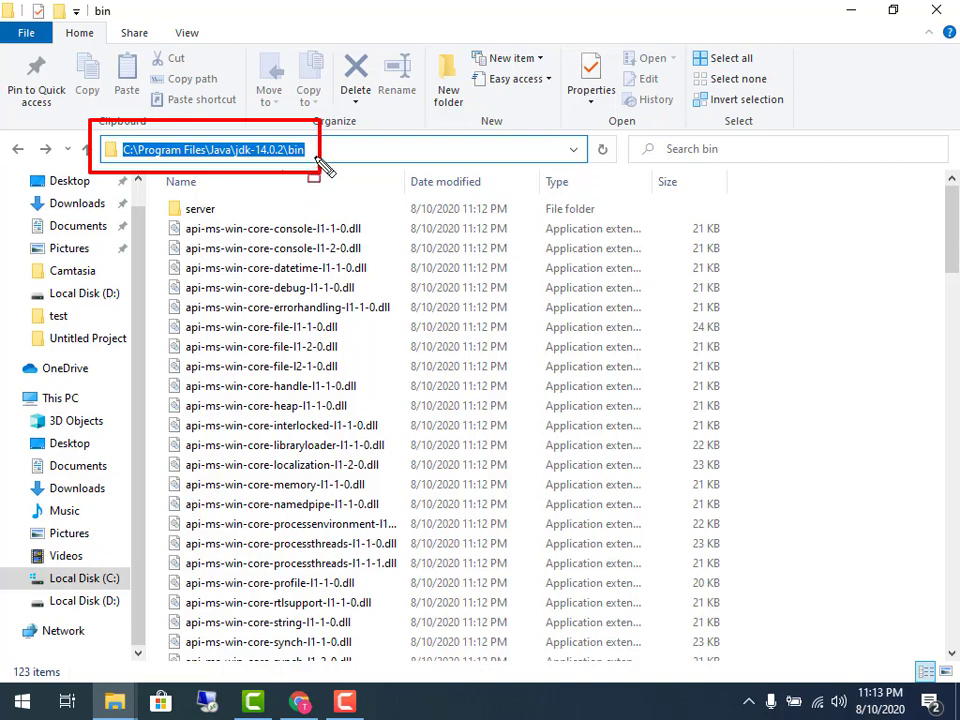
pyautogui.press('Escape')
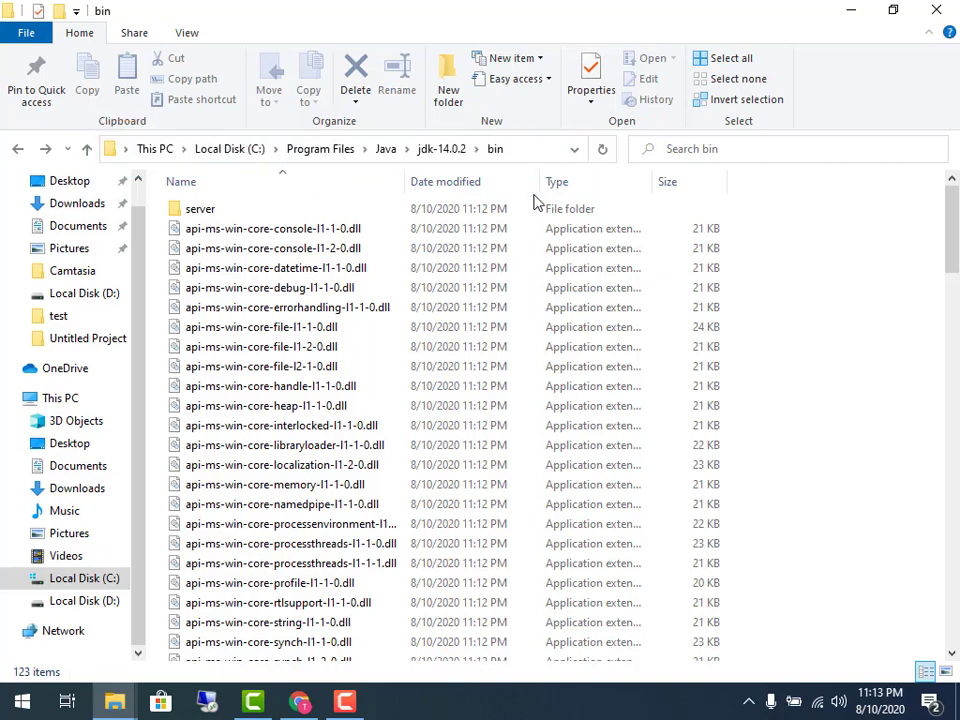
pyautogui.click(536, 151)
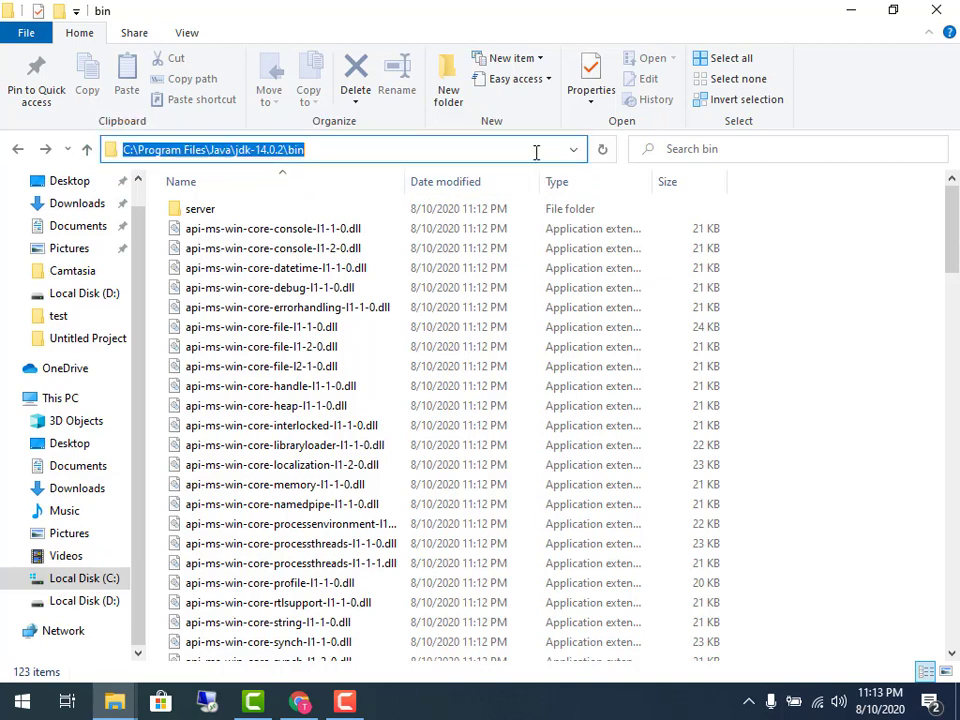
pyautogui.rightClick(282, 153)
pyautogui.click(326, 213)
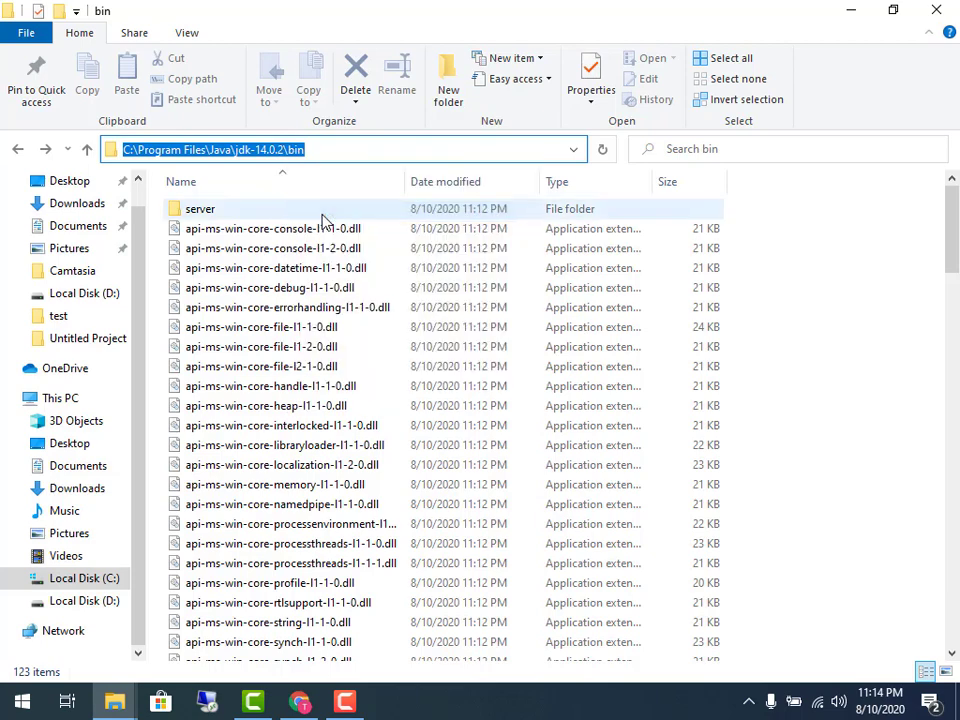
# Show the desktop and open the Environment Variables dialog through This PC's properties and advanced system settings
pyautogui.press('super+d')
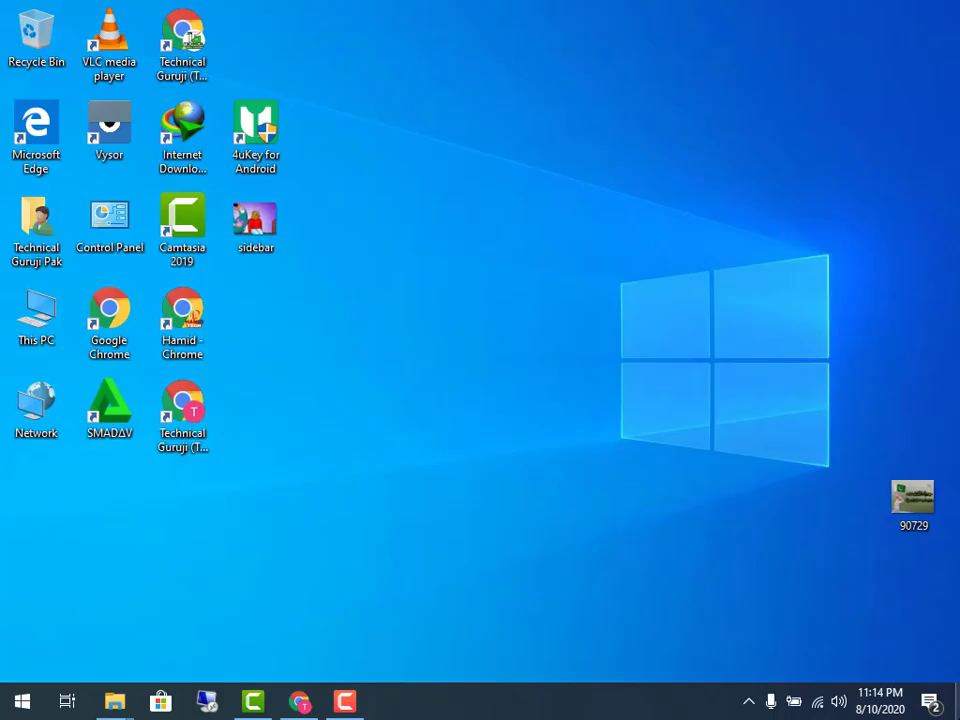
pyautogui.rightClick(38, 329)
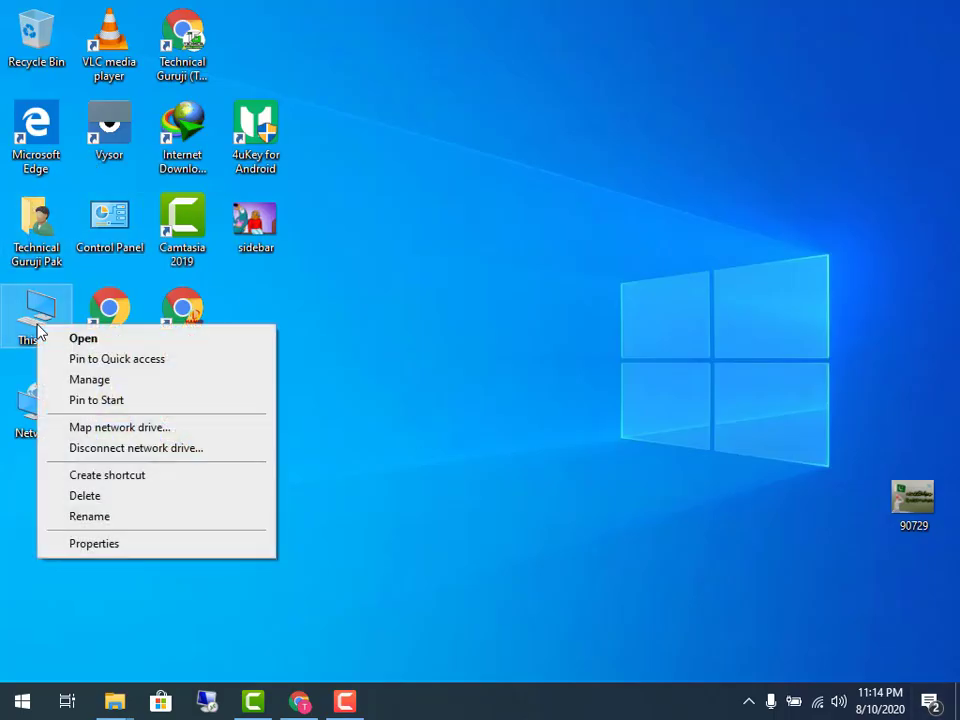
pyautogui.click(87, 548)
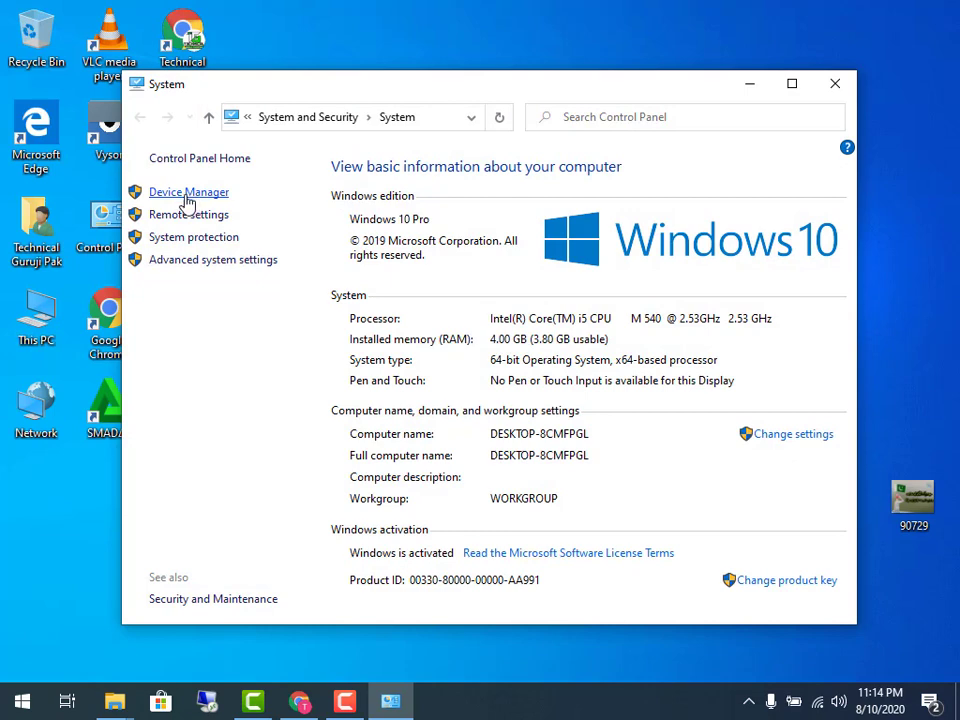
pyautogui.click(188, 261)
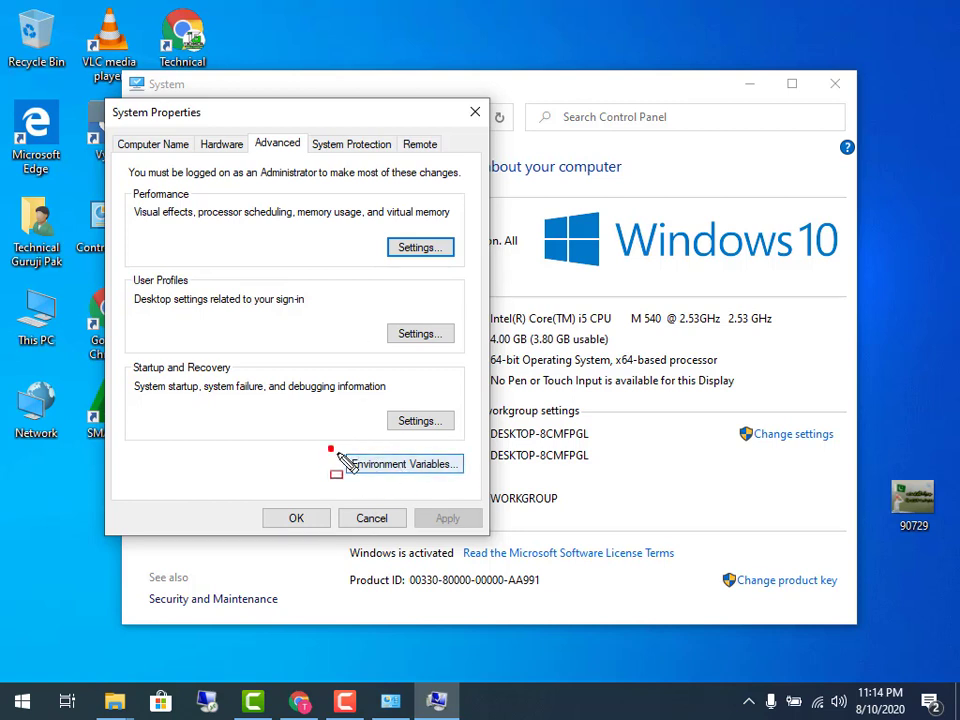
pyautogui.click(380, 470)
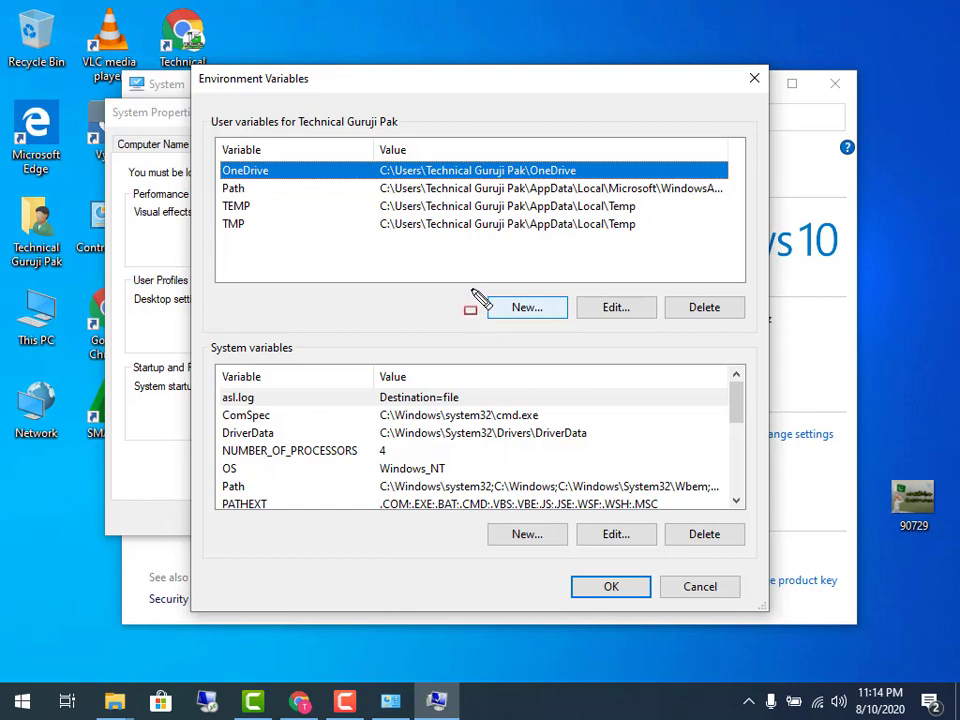
pyautogui.moveTo(471, 292); pyautogui.dragTo(568, 322)
pyautogui.click(549, 313)
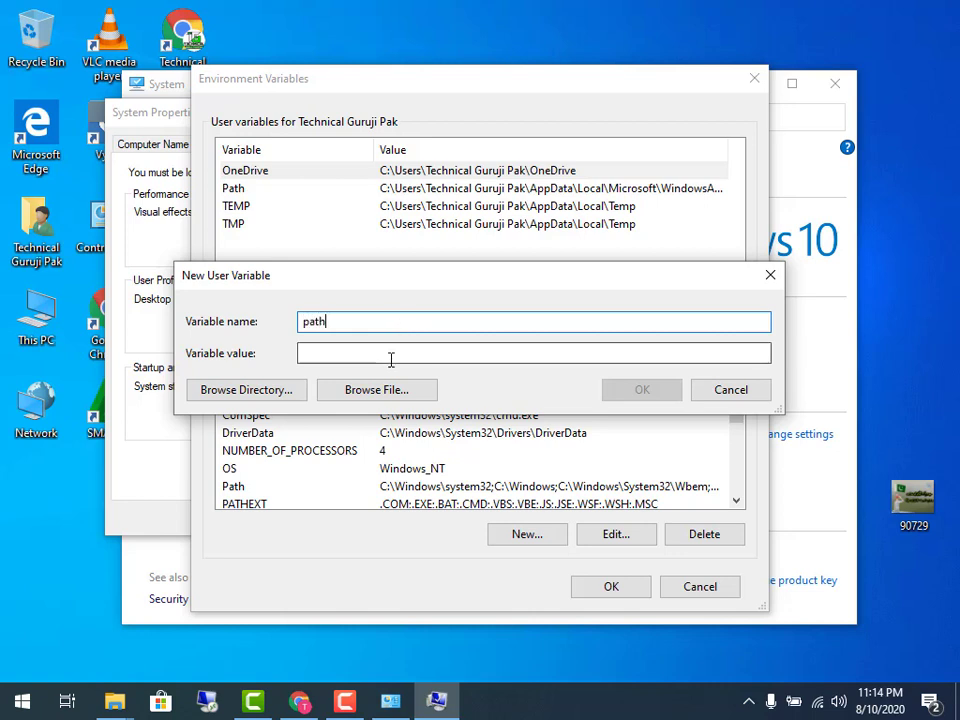
pyautogui.click(393, 355)
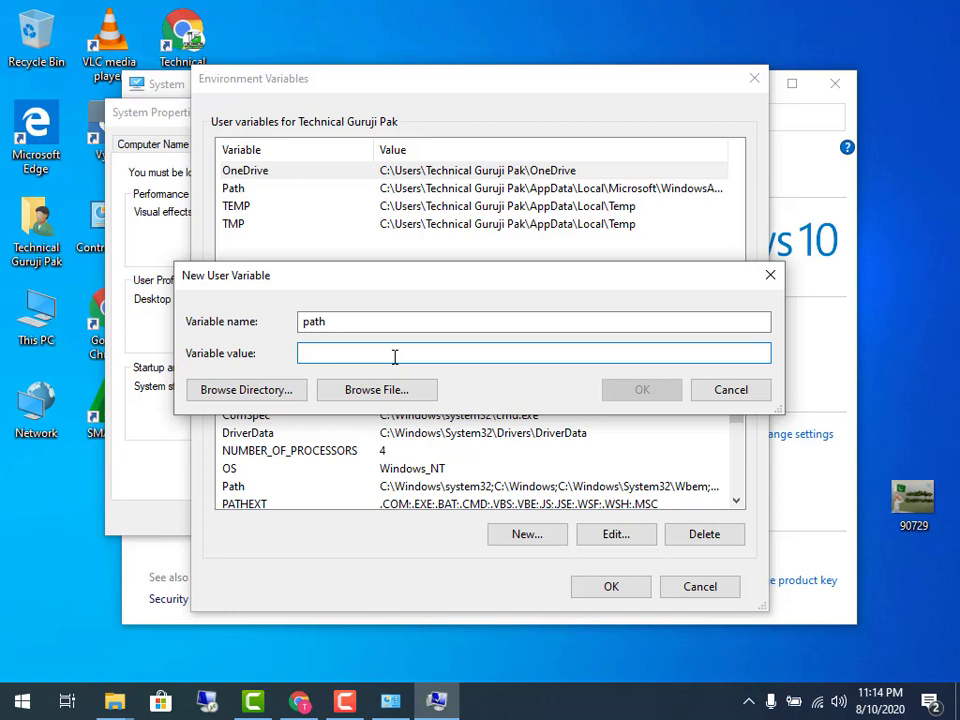
pyautogui.click(336, 321)
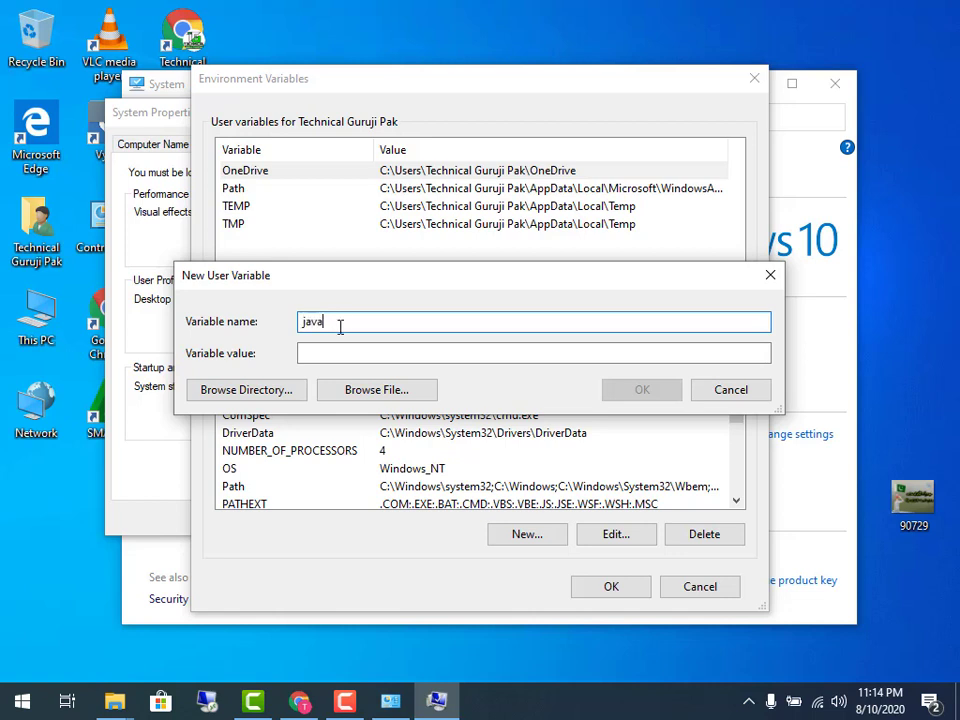
pyautogui.click(340, 349)
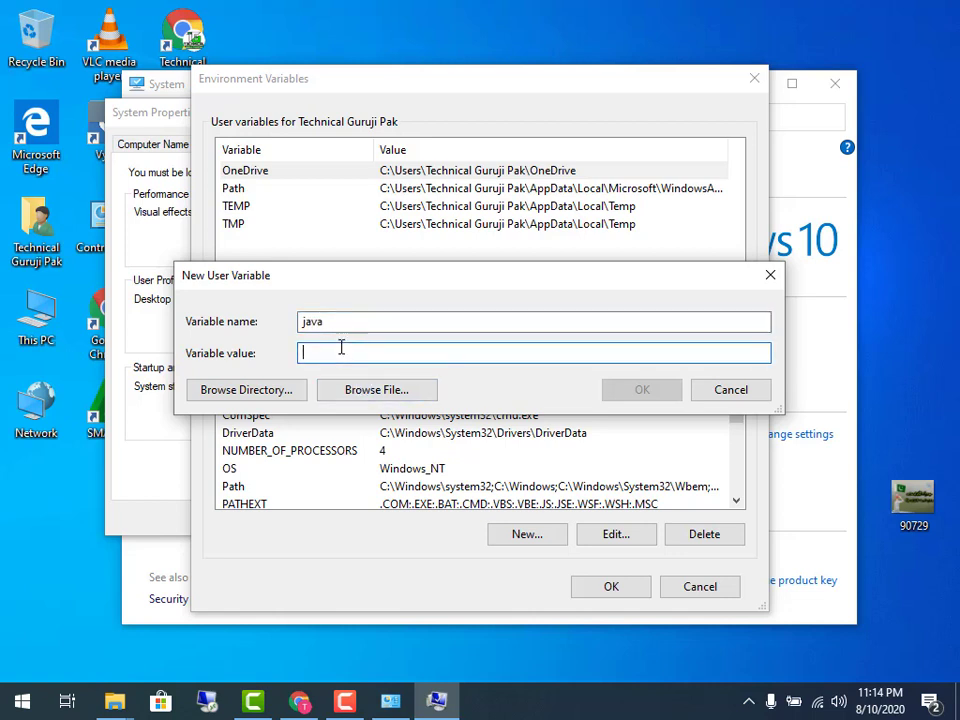
pyautogui.hotkey('ctrl', 'v')
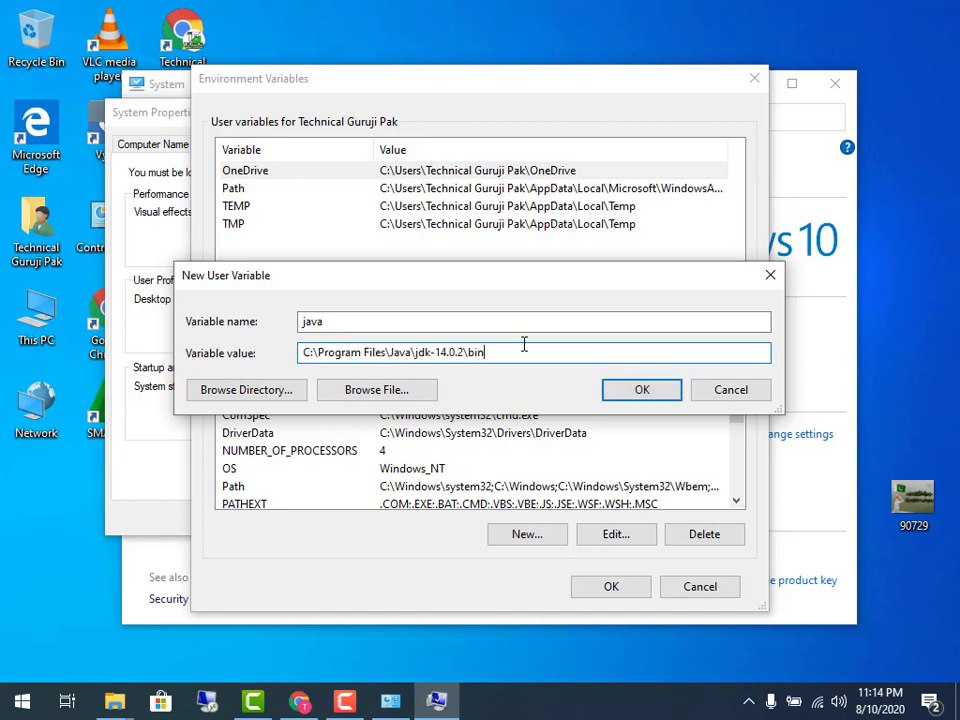
pyautogui.doubleClick(345, 321)
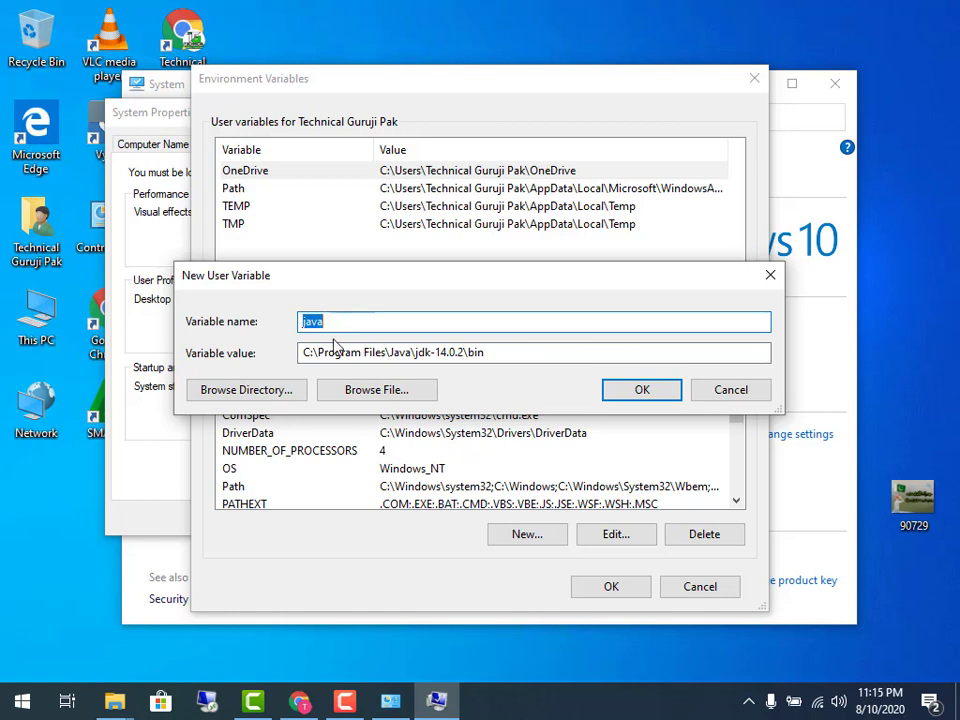
pyautogui.write('path')
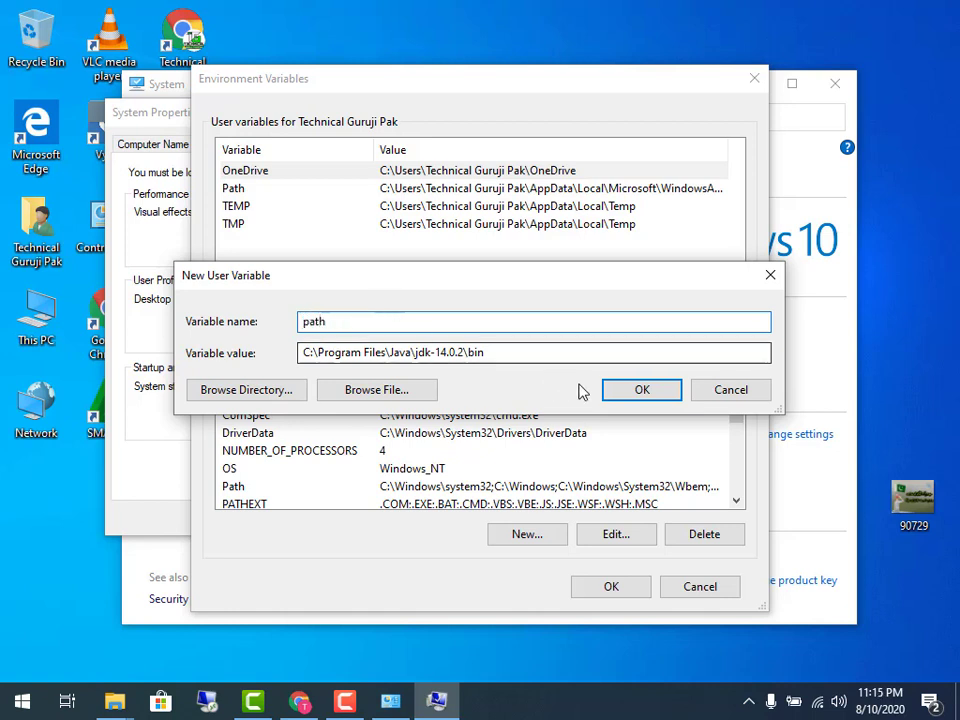
pyautogui.click(661, 391)
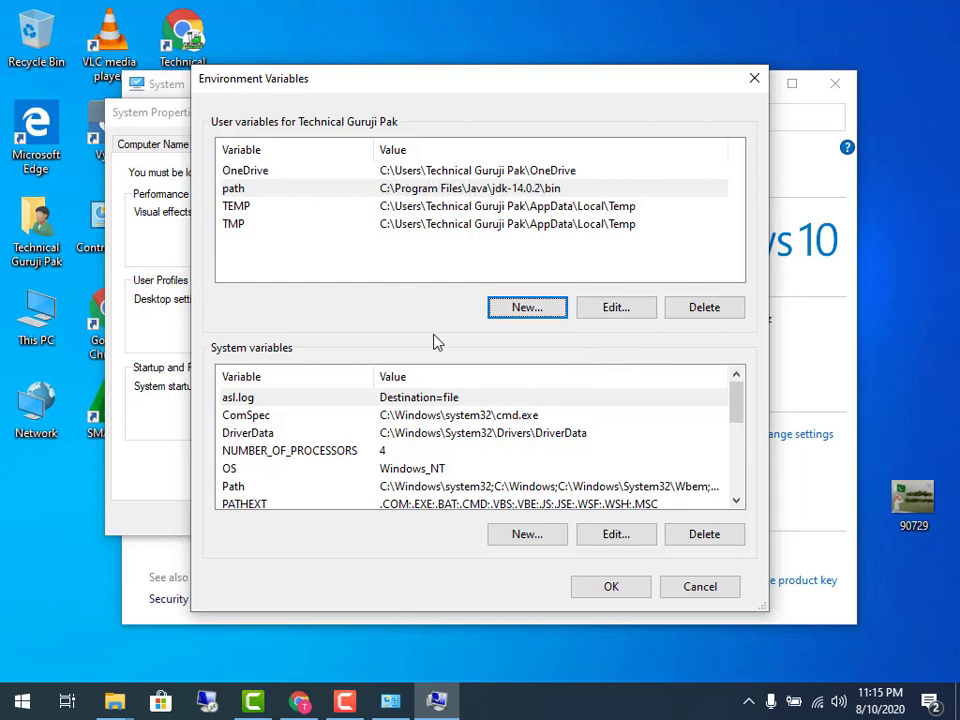
pyautogui.click(690, 590)
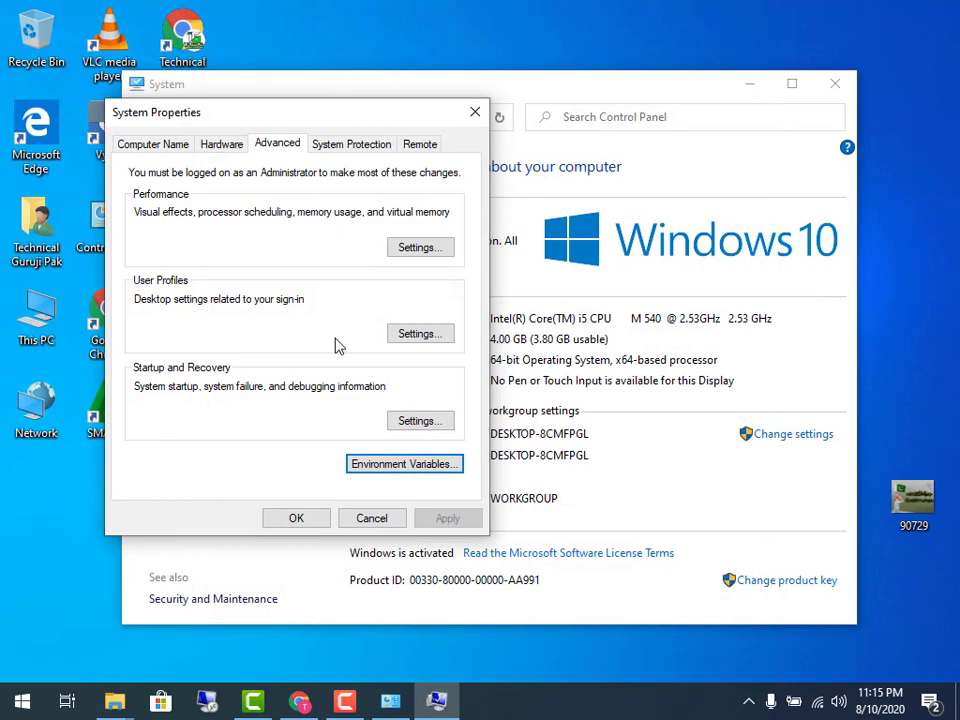
# Create a user environment variable named java with the value C:\Program Files\Java\jdk-14.0.2\bin and save the environment variables
pyautogui.click(405, 466)
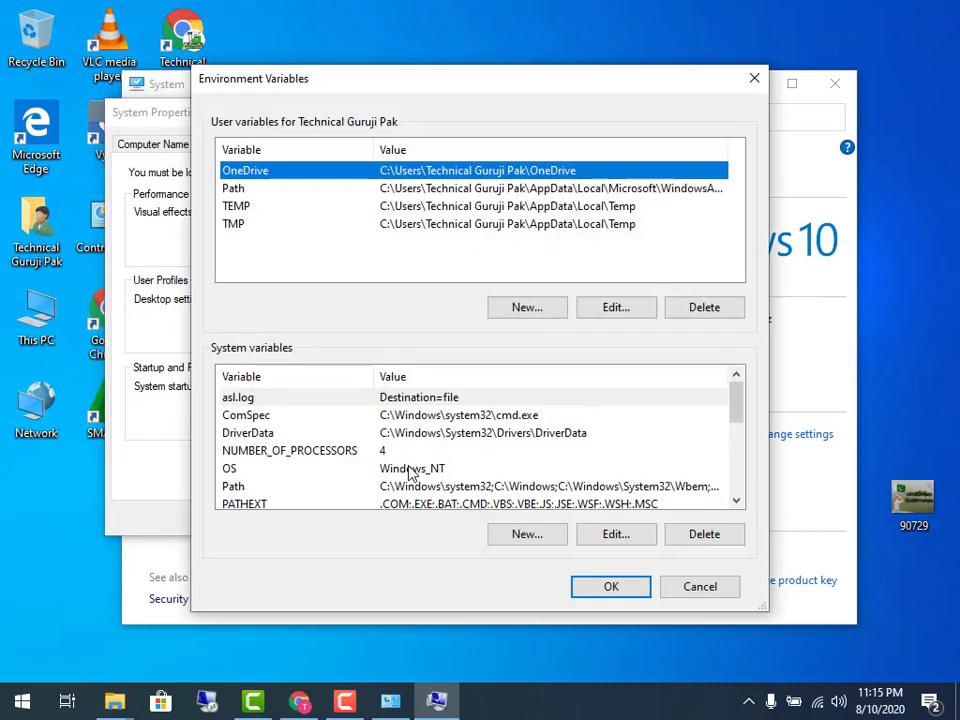
pyautogui.click(550, 307)
pyautogui.write('j')
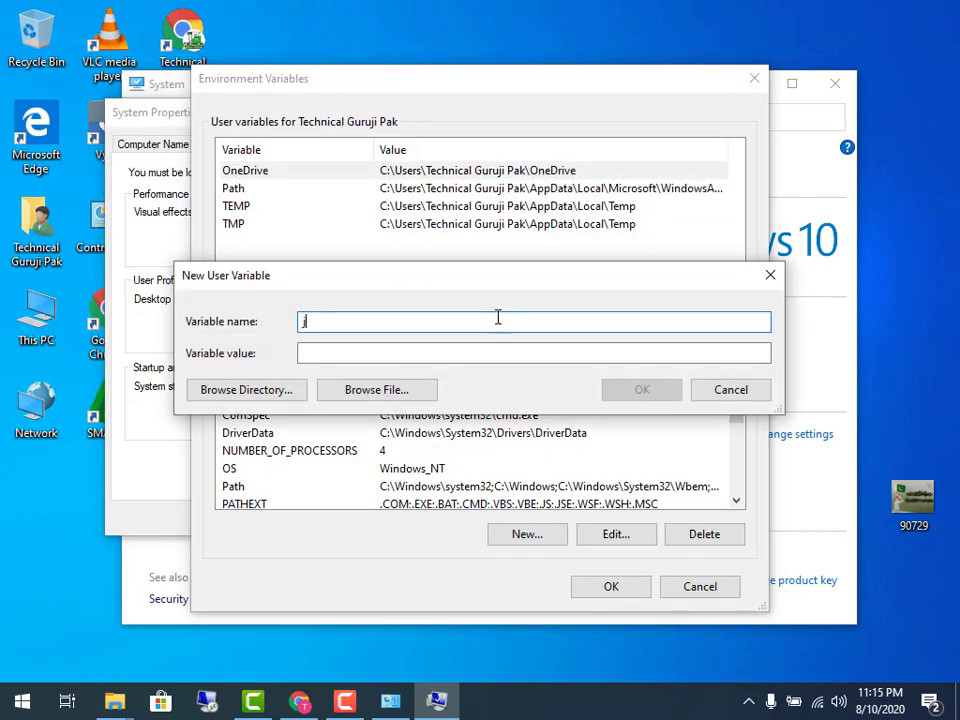
pyautogui.write('ava')
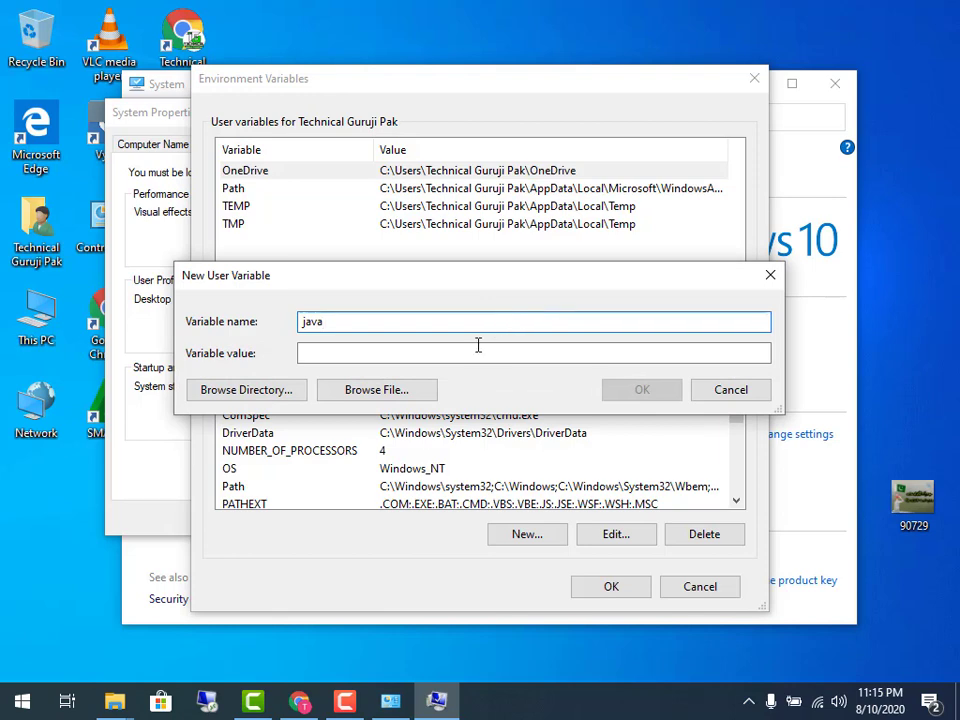
pyautogui.click(472, 353)
pyautogui.write('C:\\Program Files\\Java\\jdk-14.0.2\\bin')
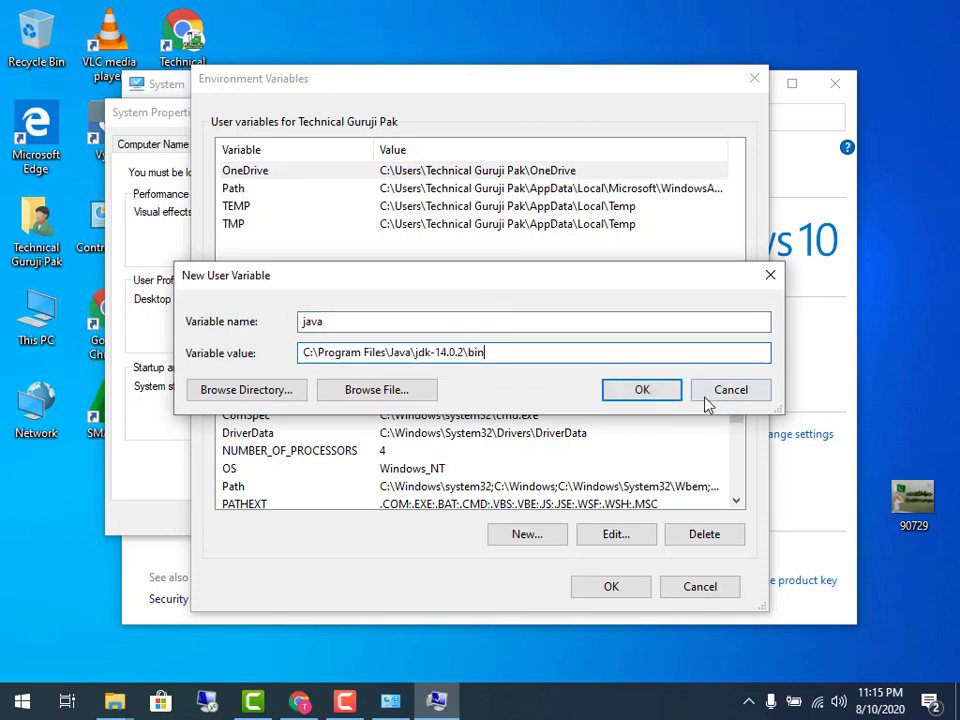
pyautogui.click(658, 392)
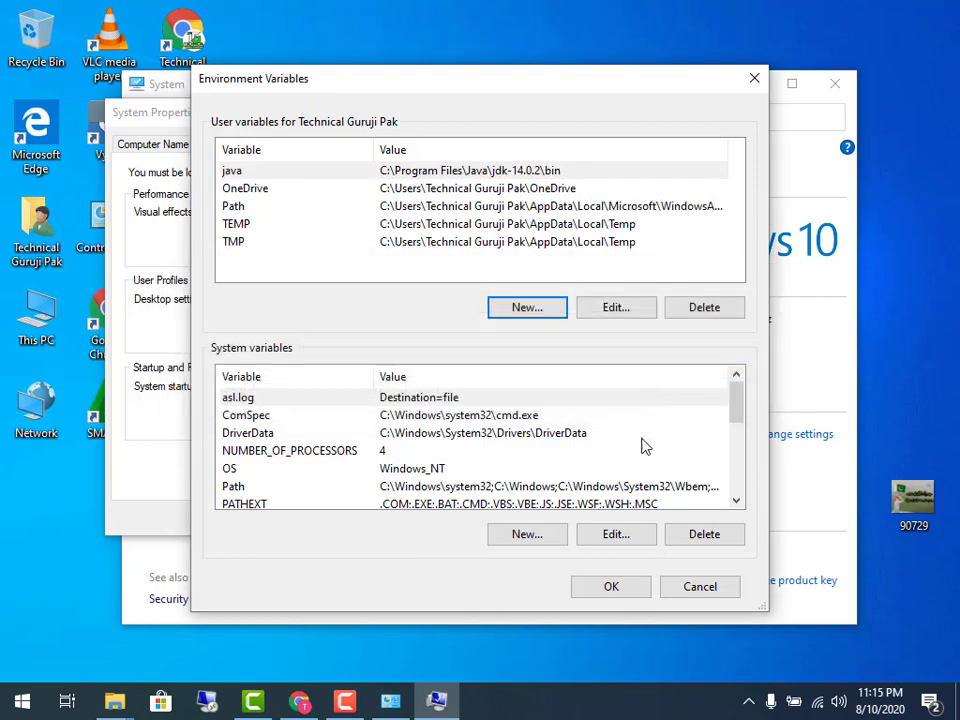
pyautogui.click(608, 590)
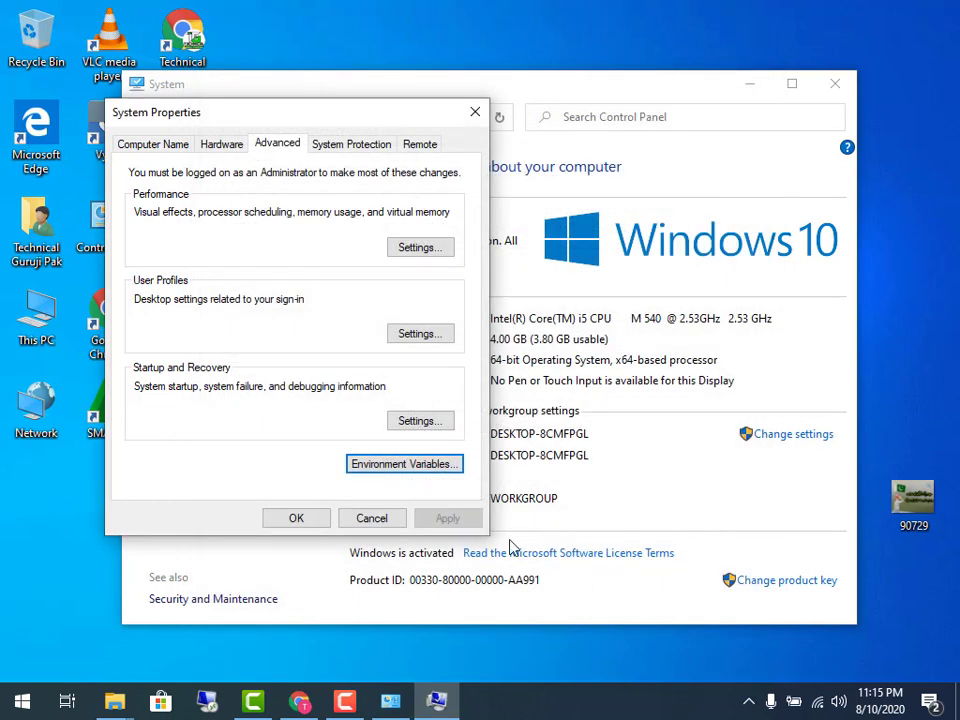
# Check the java entry among the user environment variables and close the System Properties dialog
pyautogui.click(392, 472)
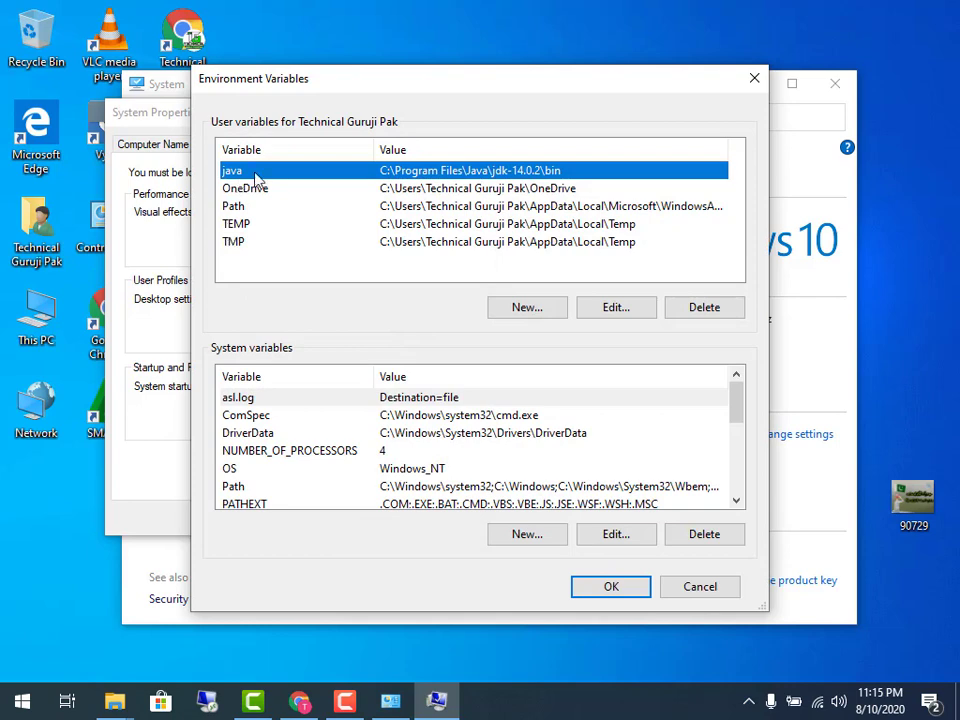
pyautogui.click(612, 590)
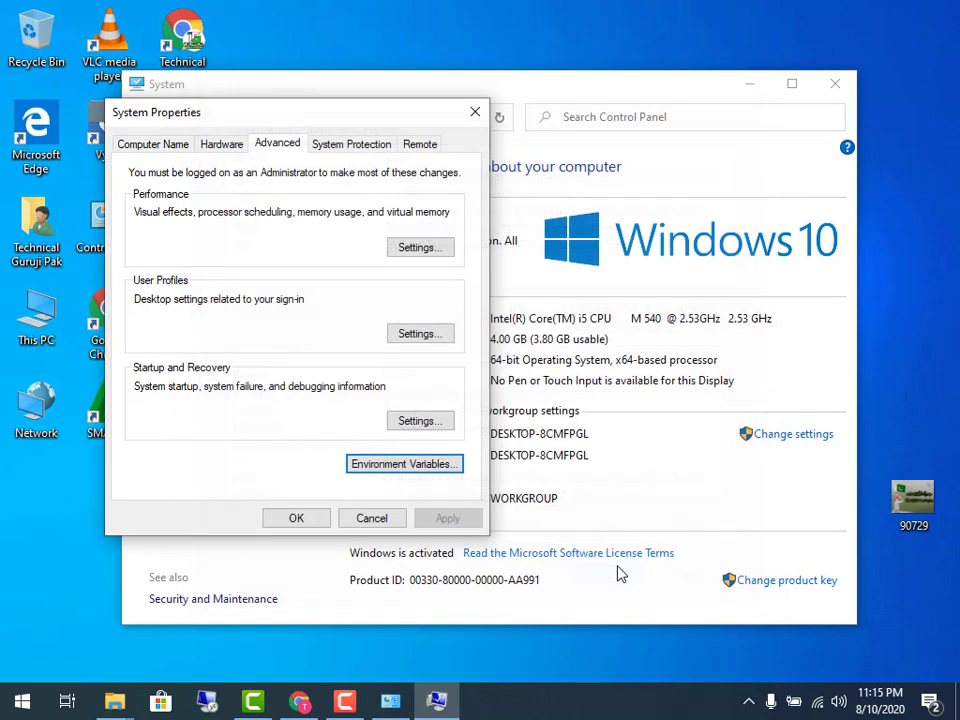
pyautogui.click(296, 518)
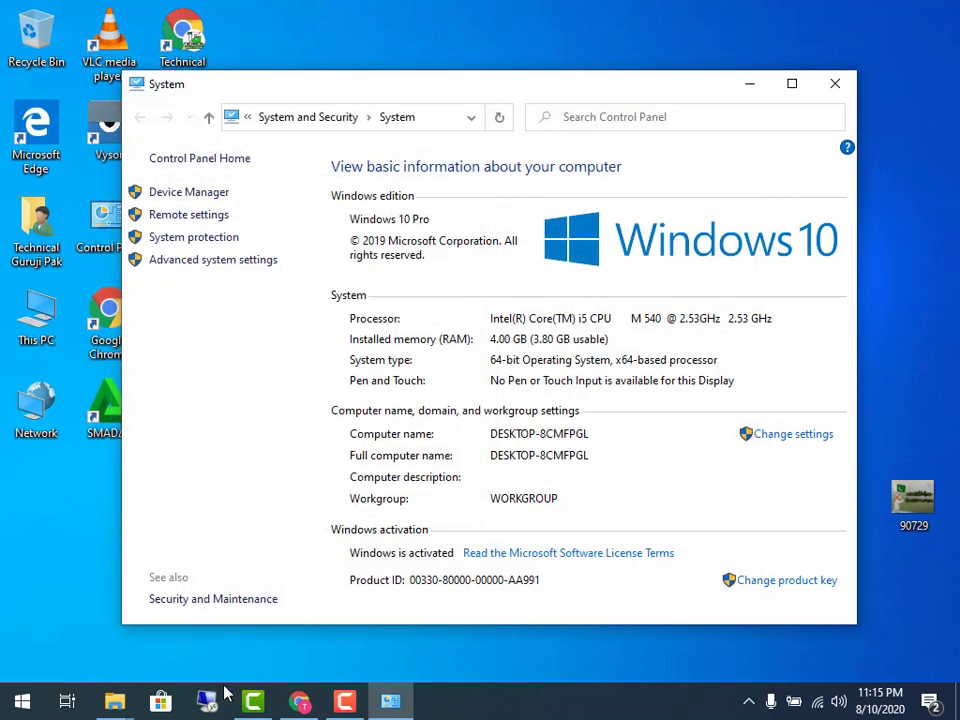
# Switch to the Programs folder in File Explorer and launch the android-studio-ide-193.6626763-windows installer
pyautogui.click(115, 700)
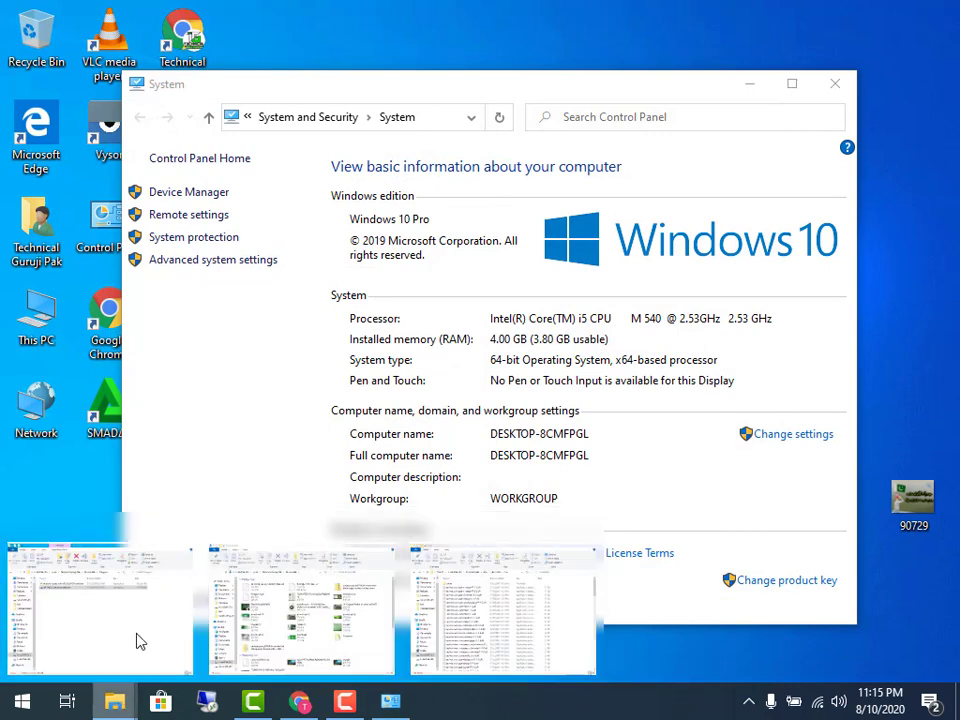
pyautogui.click(140, 641)
pyautogui.click(199, 208)
pyautogui.rightClick(198, 210)
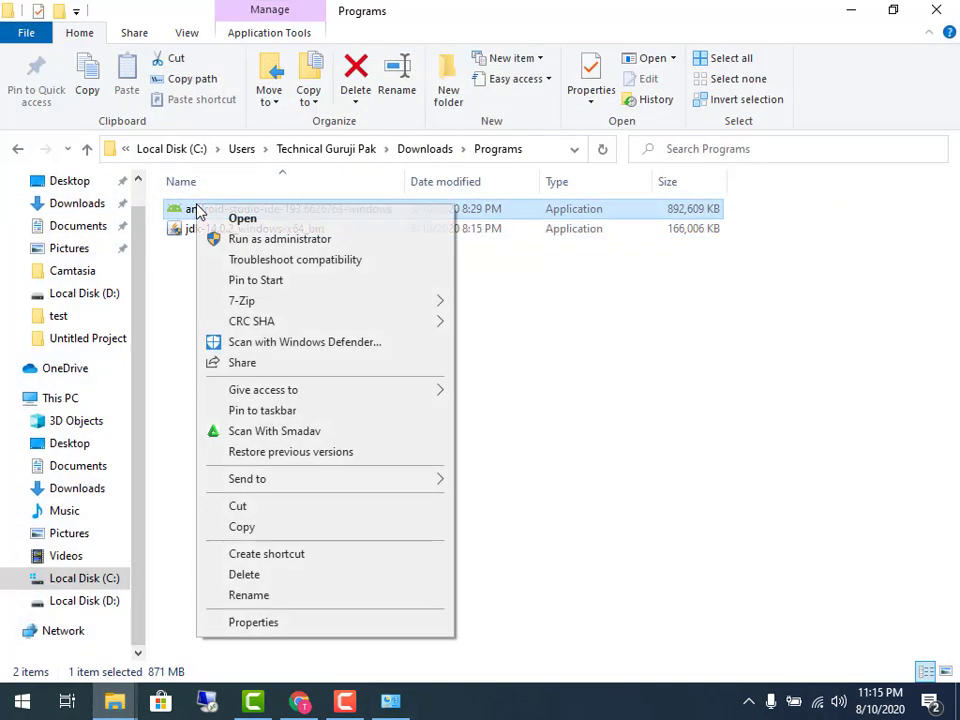
pyautogui.click(228, 218)
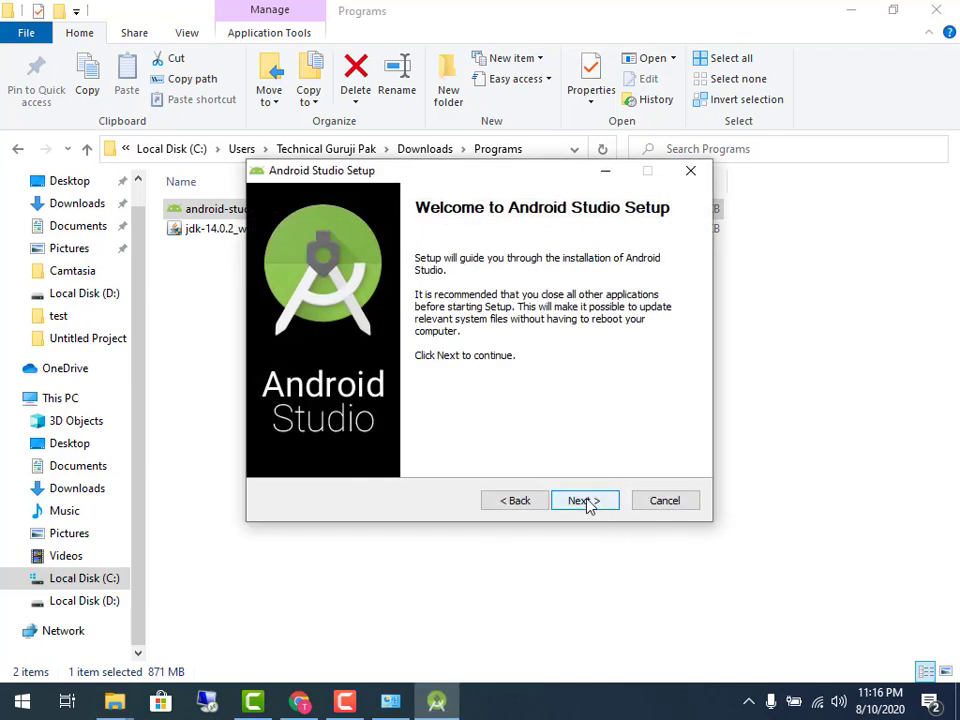
# Install Android Studio with the default components in C:\Program Files\Android\Android Studio, using the Android Studio Start Menu folder
pyautogui.click(585, 502)
pyautogui.click(585, 502)
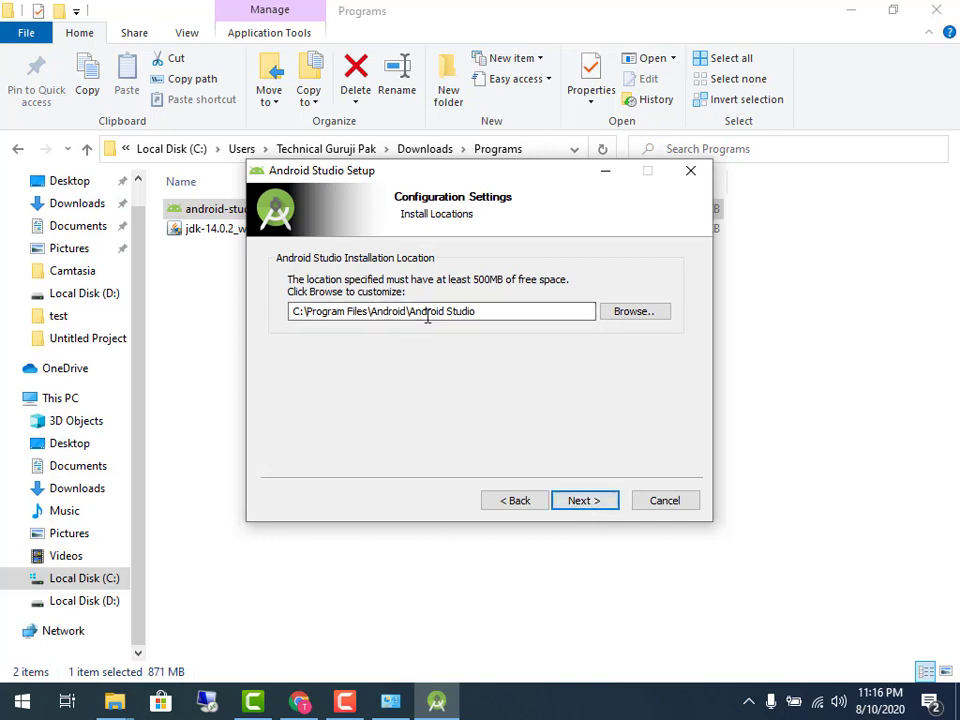
pyautogui.moveTo(493, 312); pyautogui.dragTo(276, 328)
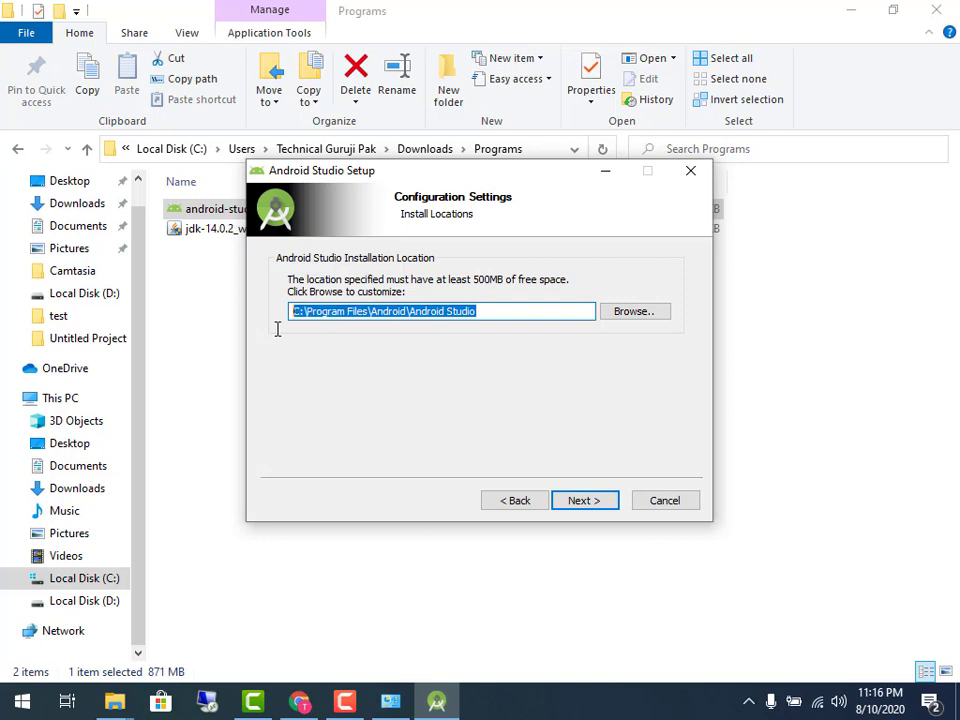
pyautogui.click(582, 503)
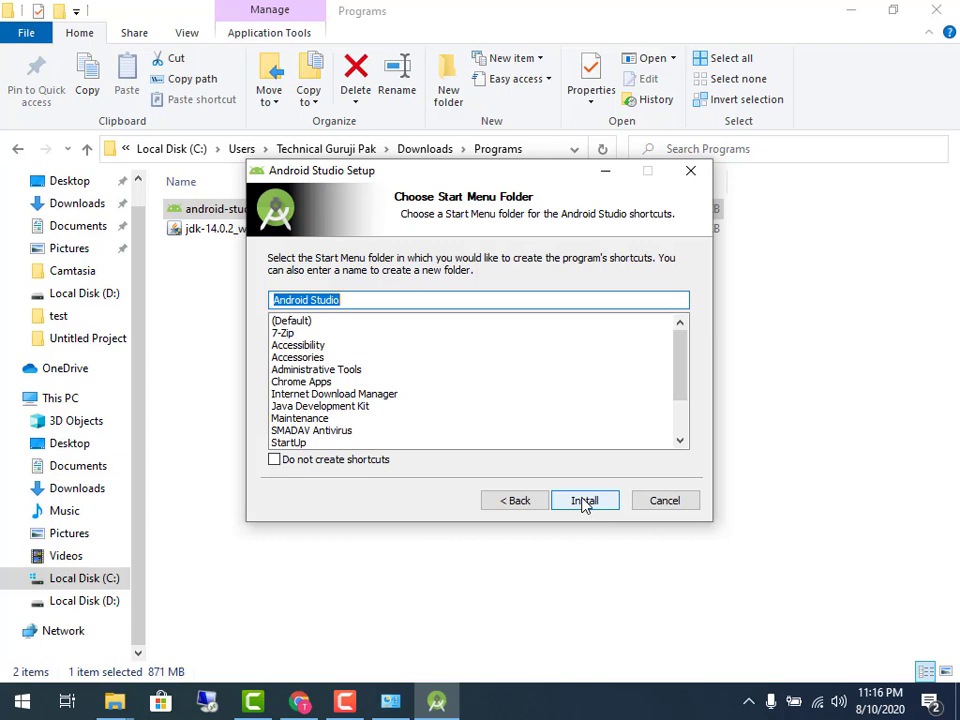
pyautogui.click(585, 503)
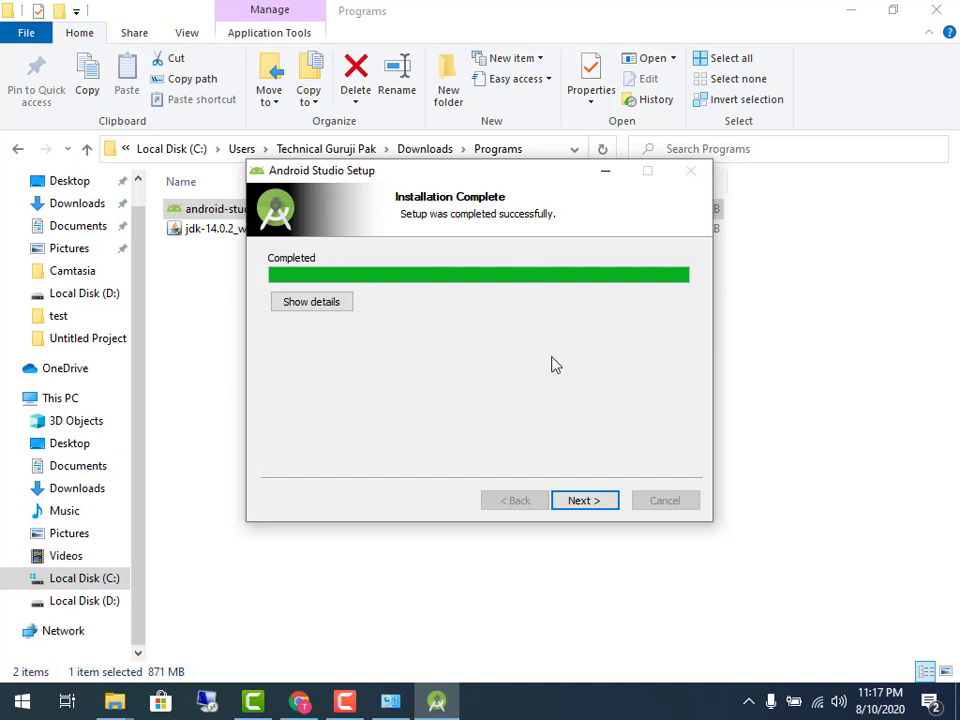
# Finish the Android Studio setup with Start Android Studio enabled so the program launches
pyautogui.moveTo(541, 482)
pyautogui.mouseDown()
pyautogui.moveTo(585, 510)
pyautogui.moveTo(631, 521)
pyautogui.mouseUp()
pyautogui.click(596, 504)
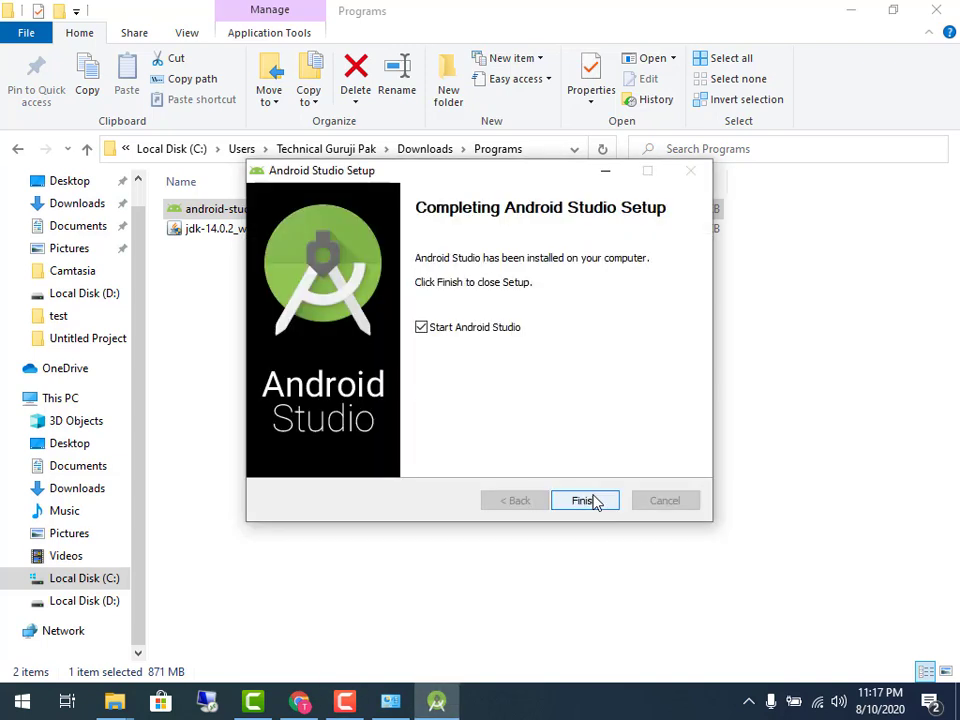
pyautogui.click(585, 502)
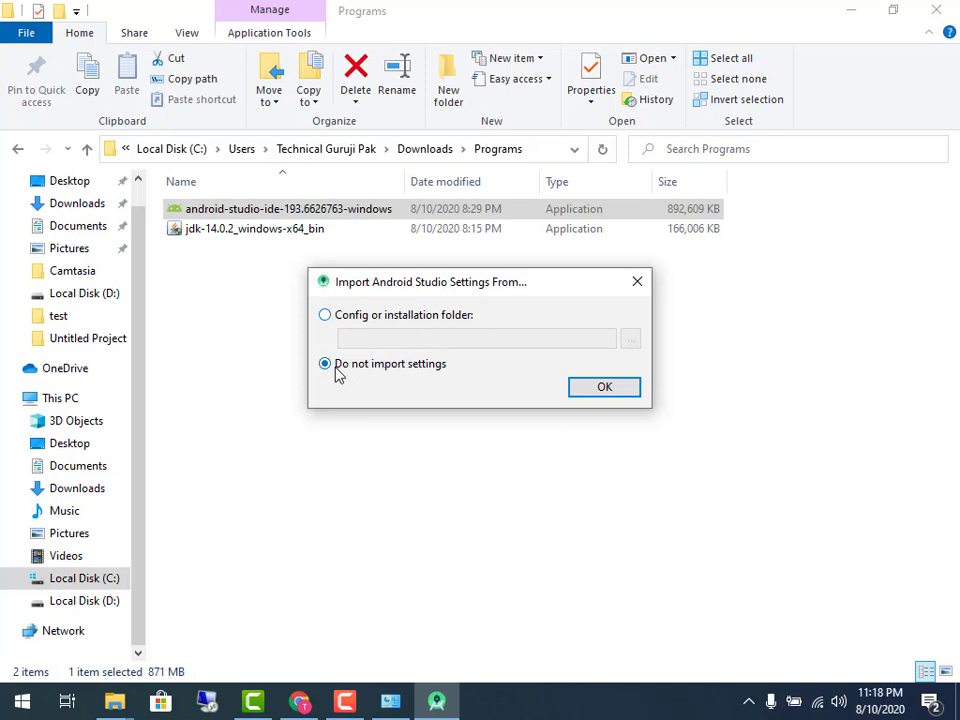
# Start Android Studio without importing settings and agree to send usage statistics to Google
pyautogui.moveTo(321, 348)
pyautogui.mouseDown()
pyautogui.moveTo(366, 377)
pyautogui.moveTo(463, 382)
pyautogui.mouseUp()
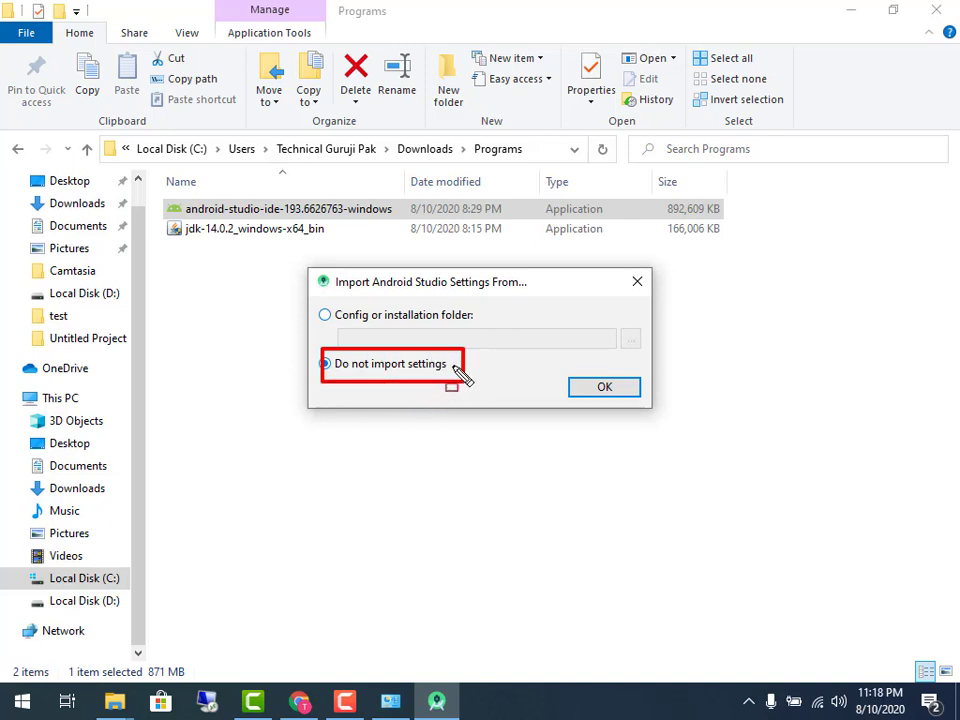
pyautogui.hotkey('ctrl', 'z')
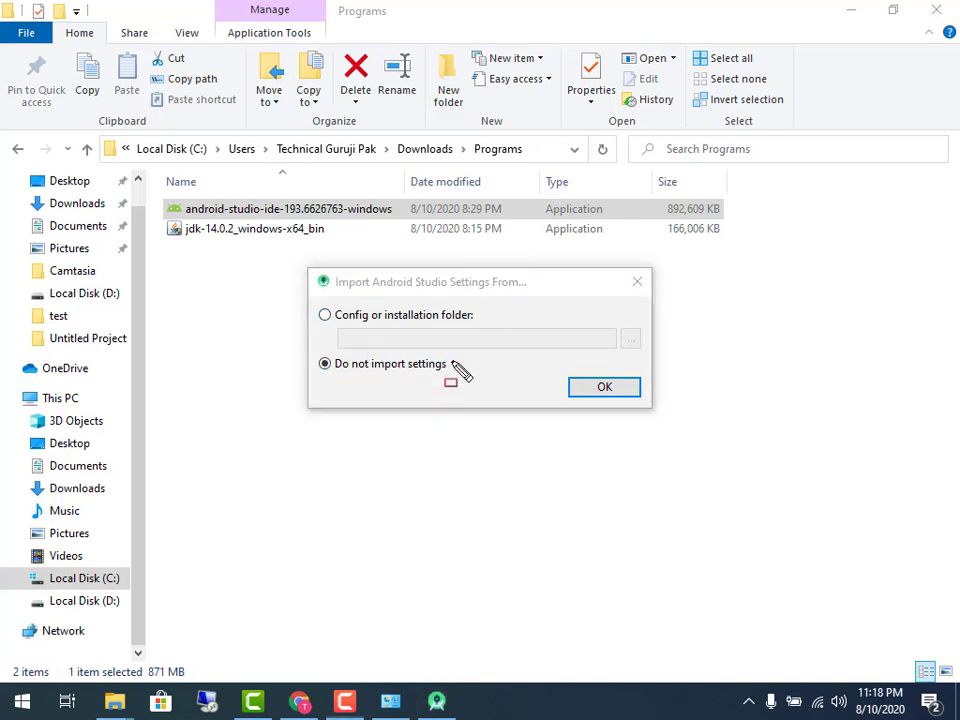
pyautogui.click(603, 390)
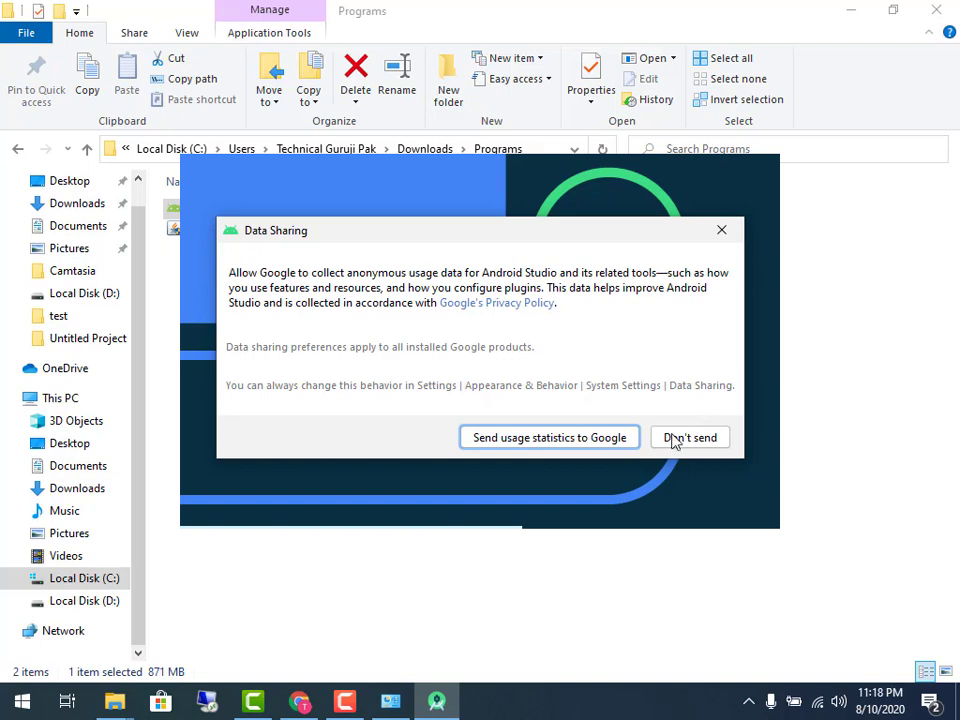
pyautogui.click(547, 438)
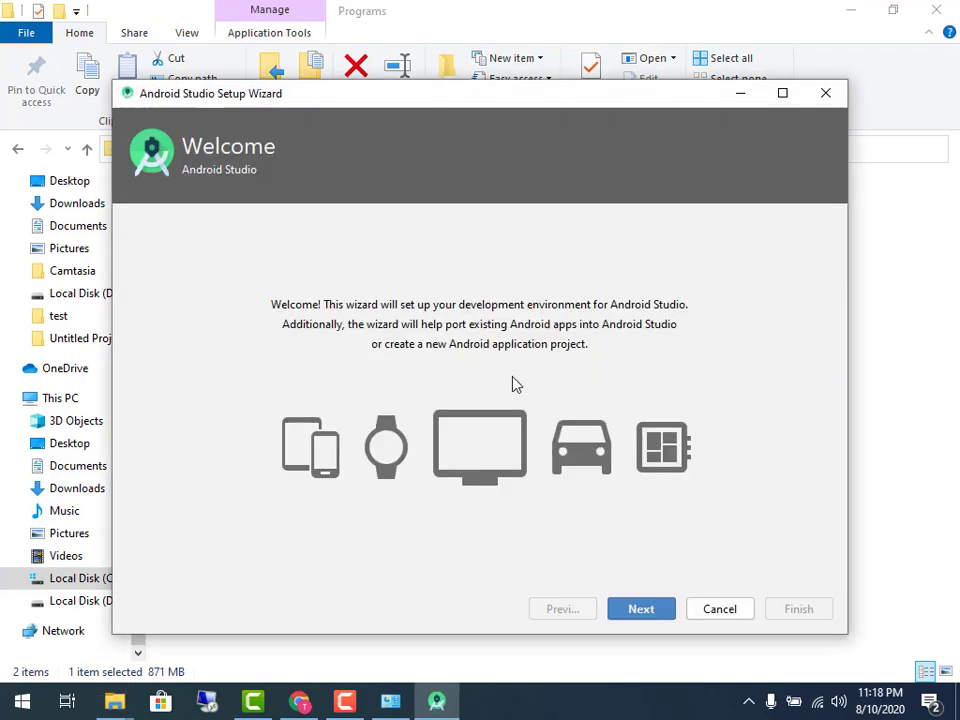
# Advance the Android Studio Setup Wizard with the Standard install type to the choice between the Darcula and Light themes
pyautogui.click(645, 612)
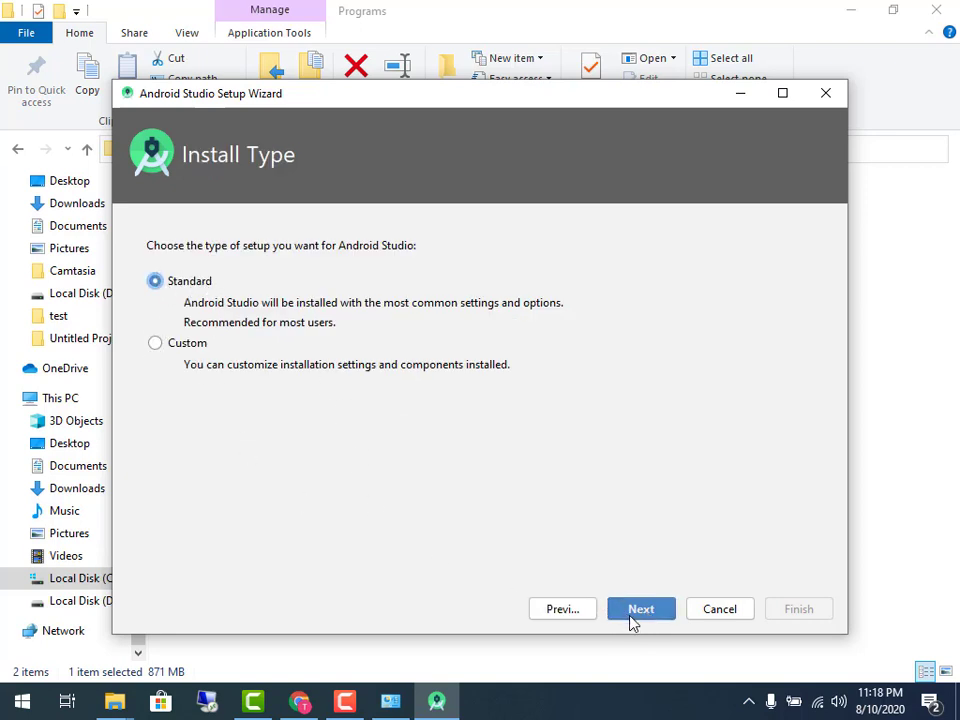
pyautogui.click(632, 620)
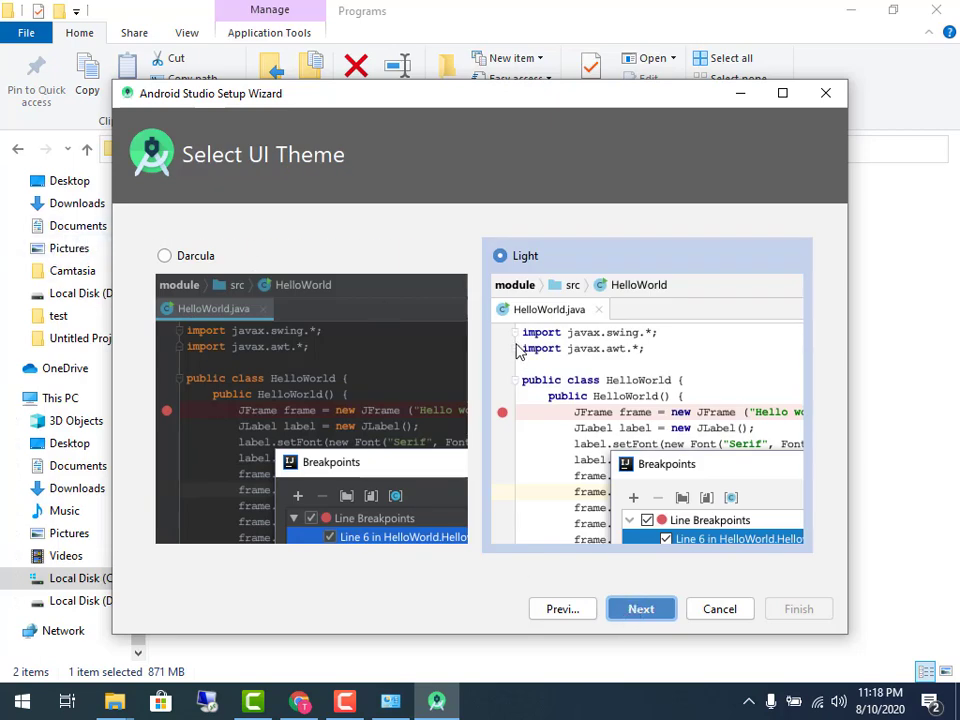
pyautogui.moveTo(133, 224); pyautogui.dragTo(231, 277)
pyautogui.moveTo(469, 226); pyautogui.dragTo(547, 277)
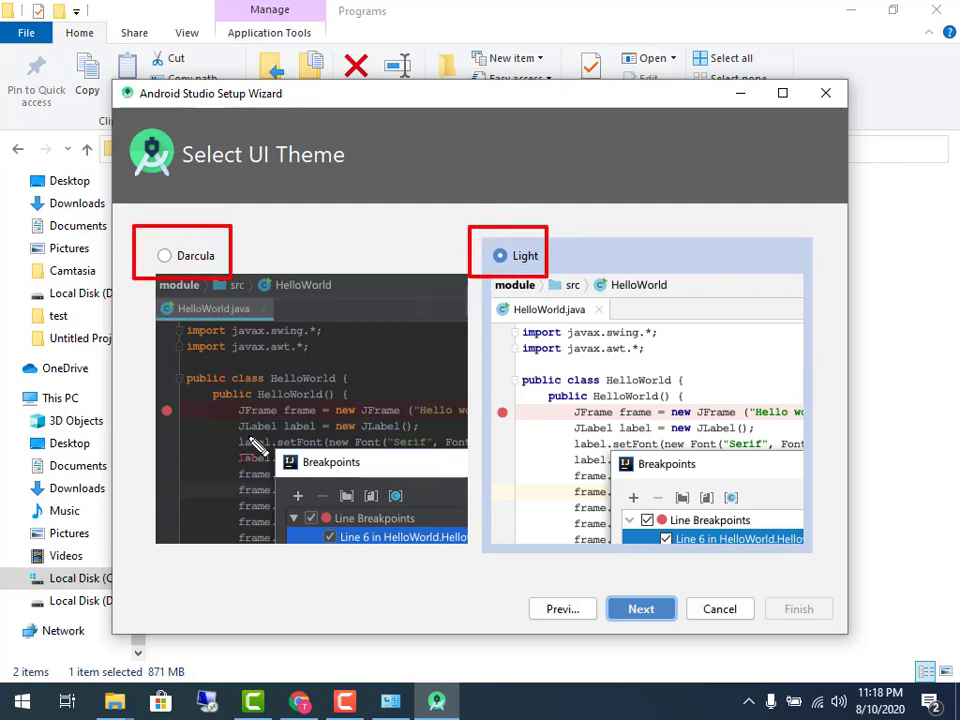
pyautogui.hotkey('ctrl', 'shift', 'd')
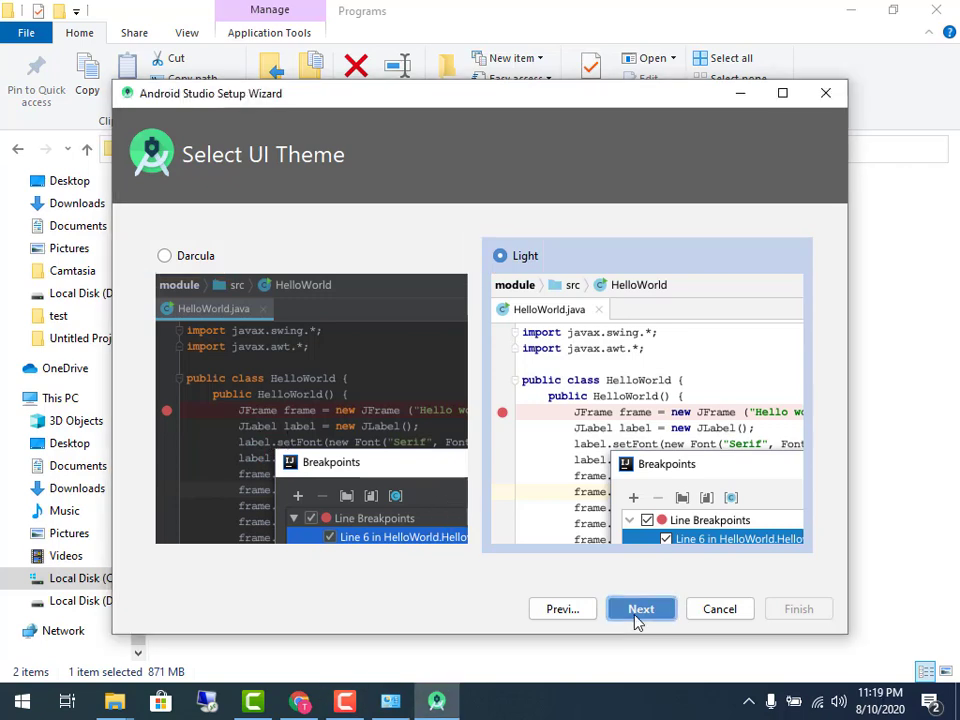
# Accept the Light UI theme and keep the default SDK components and SDK location, advancing the wizard to settings verification
pyautogui.click(638, 621)
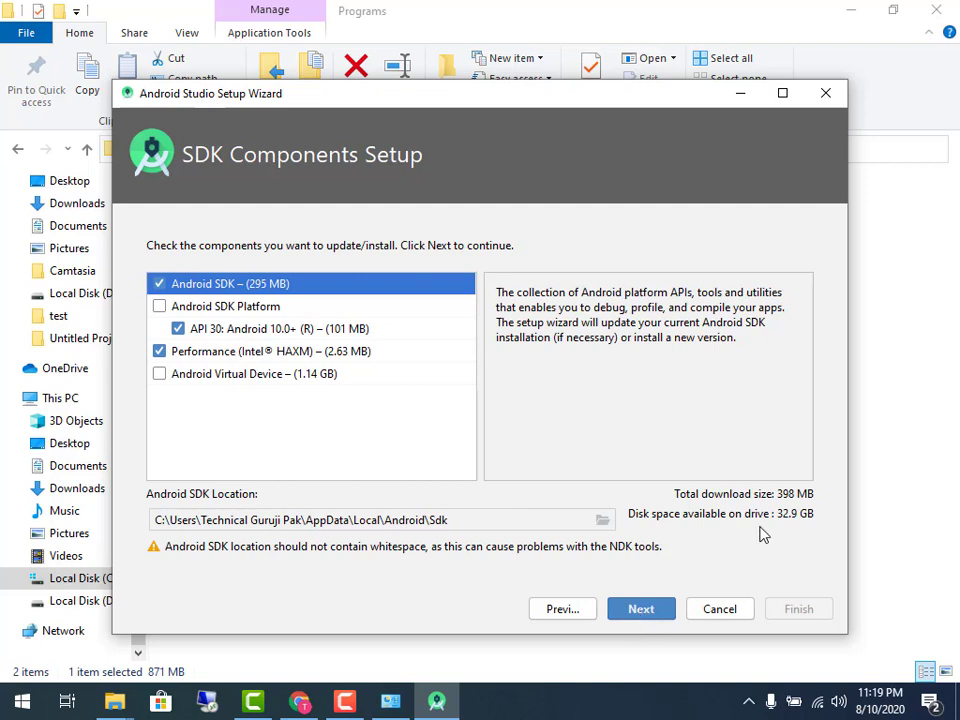
pyautogui.moveTo(666, 485); pyautogui.dragTo(831, 503)
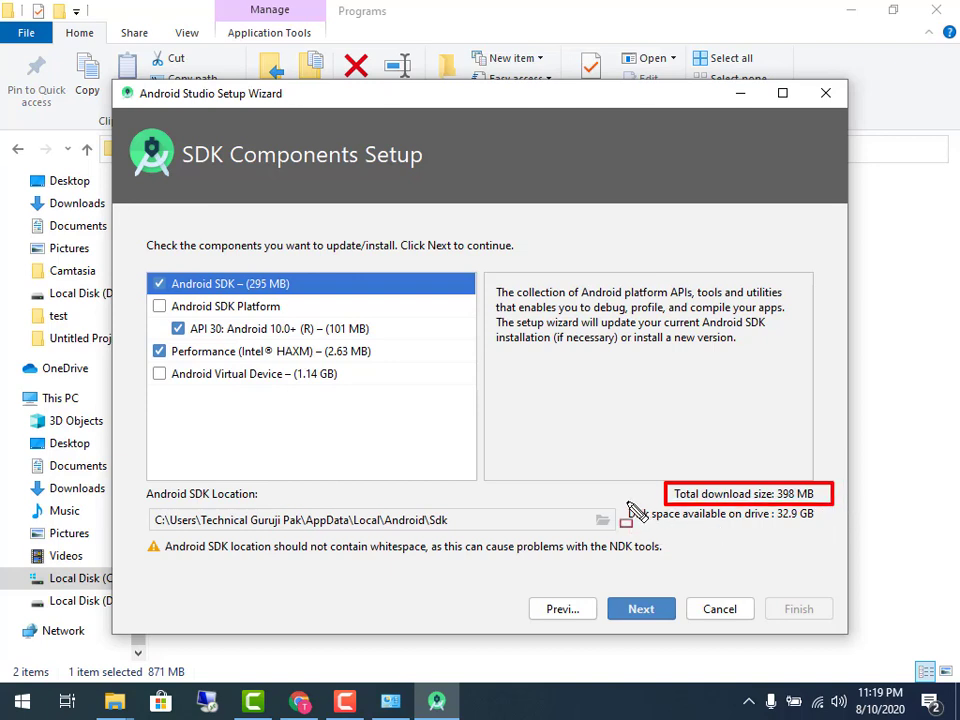
pyautogui.moveTo(618, 502); pyautogui.dragTo(818, 528)
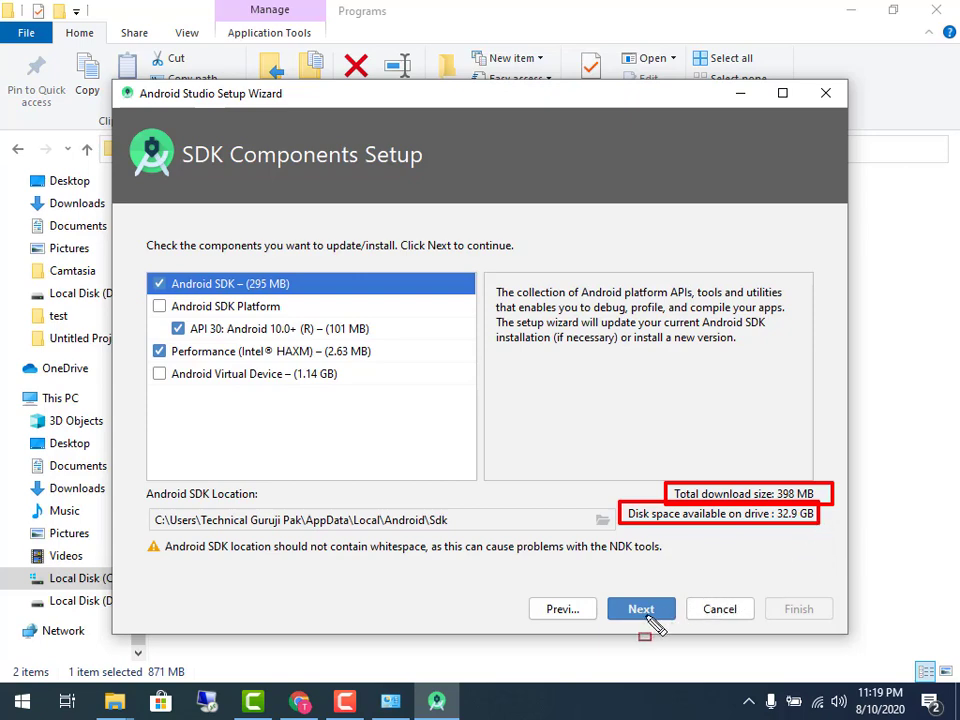
pyautogui.click(645, 620)
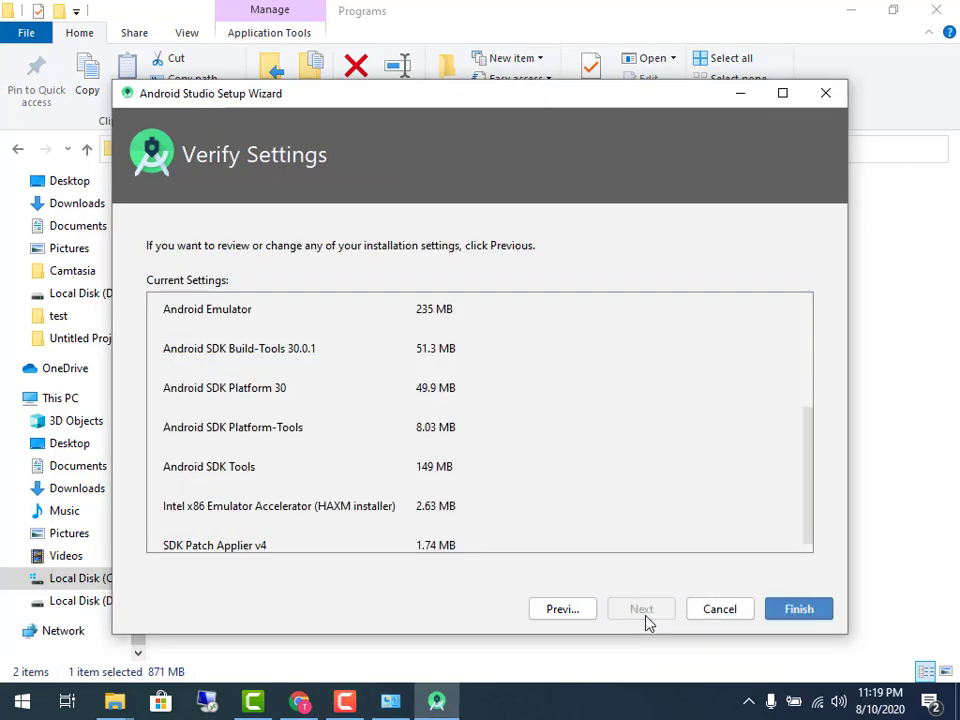
# Accept the verified settings to download the SDK components, and finish the setup wizard once the download completes
pyautogui.scroll(-1, 562, 517)
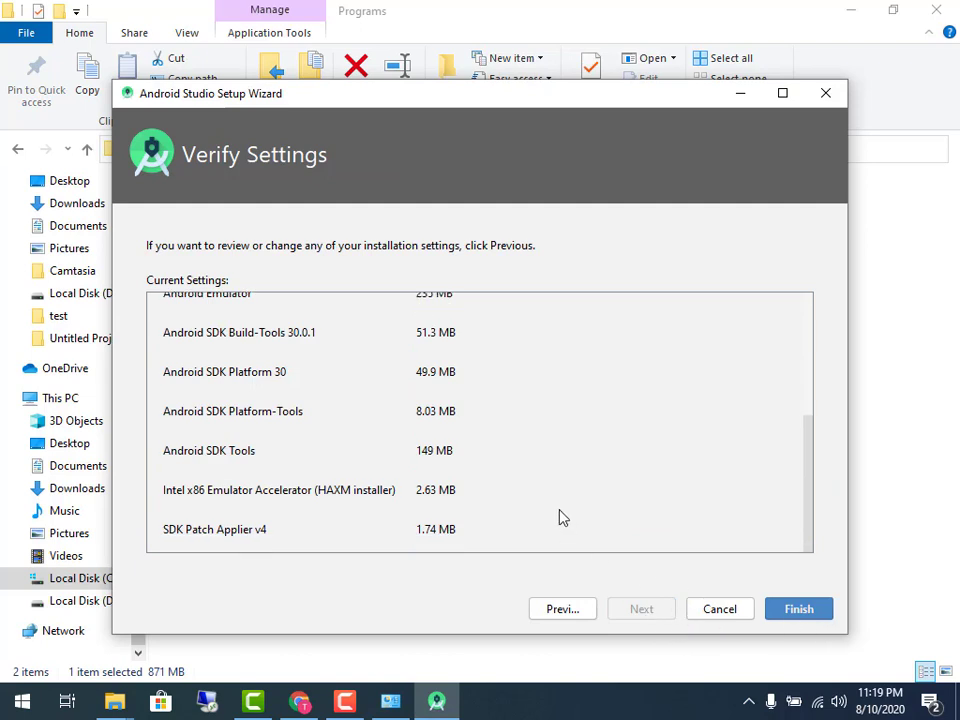
pyautogui.click(799, 616)
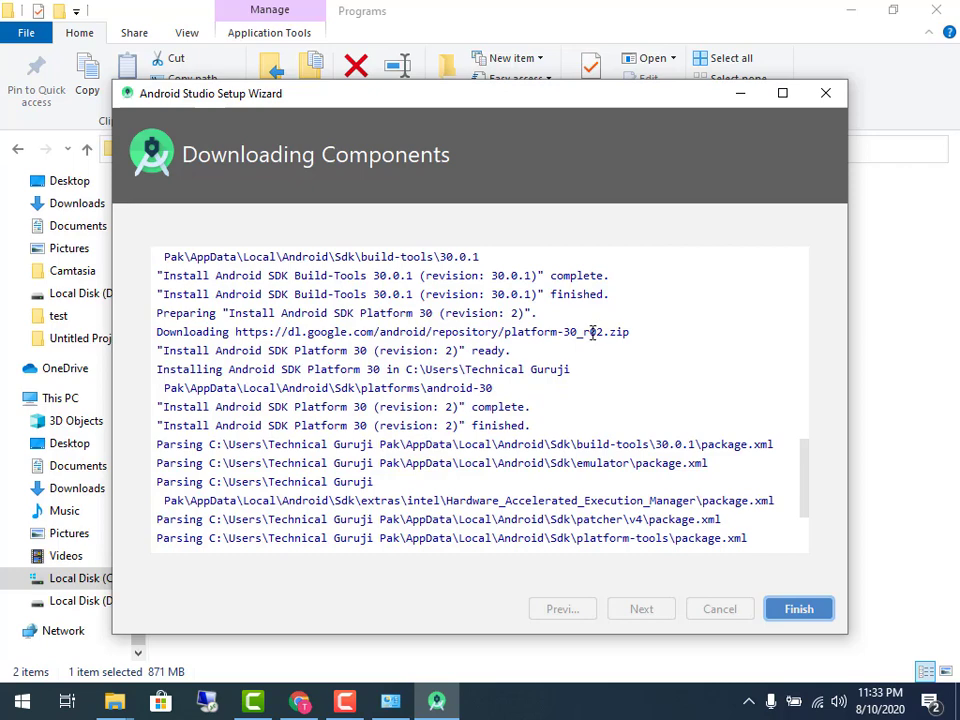
pyautogui.click(795, 612)
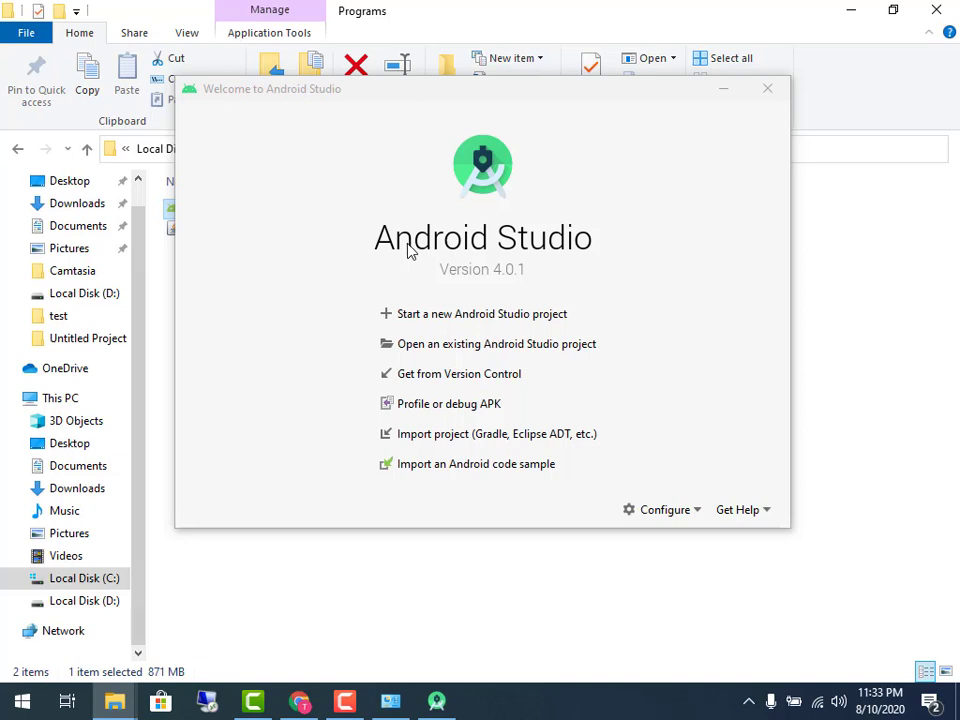
pyautogui.hotkey('ctrl', 'shift', 'd')
pyautogui.moveTo(352, 288)
pyautogui.mouseDown()
pyautogui.moveTo(471, 343)
pyautogui.moveTo(583, 343)
pyautogui.moveTo(604, 325)
pyautogui.mouseUp()
pyautogui.press('Escape')
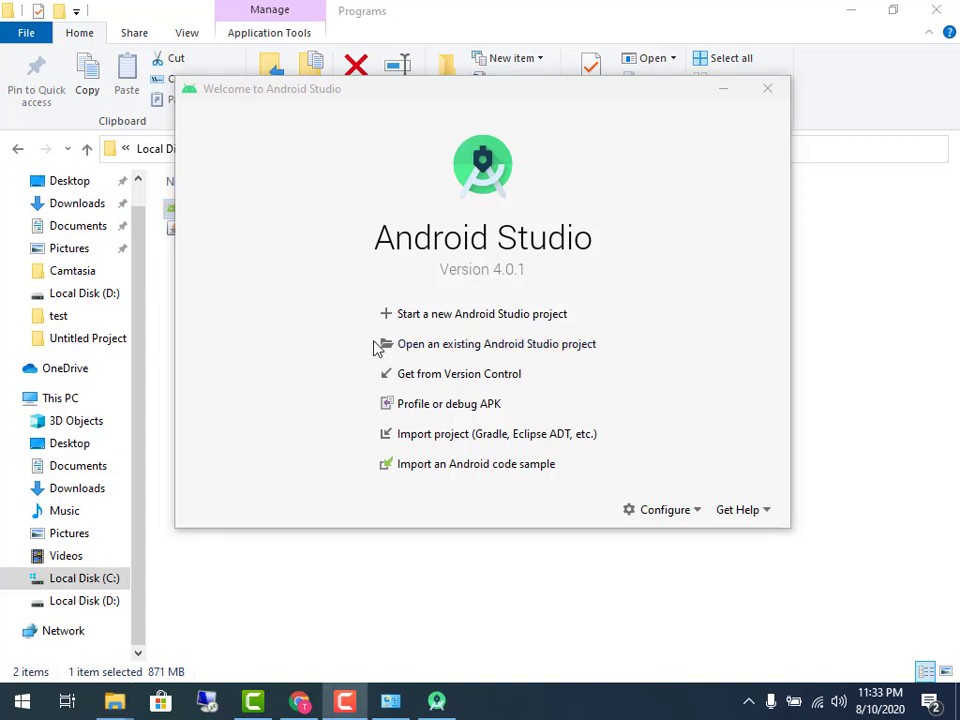
pyautogui.hotkey('ctrl', '2')
pyautogui.moveTo(343, 323)
pyautogui.mouseDown()
pyautogui.moveTo(433, 365)
pyautogui.moveTo(629, 363)
pyautogui.mouseUp()
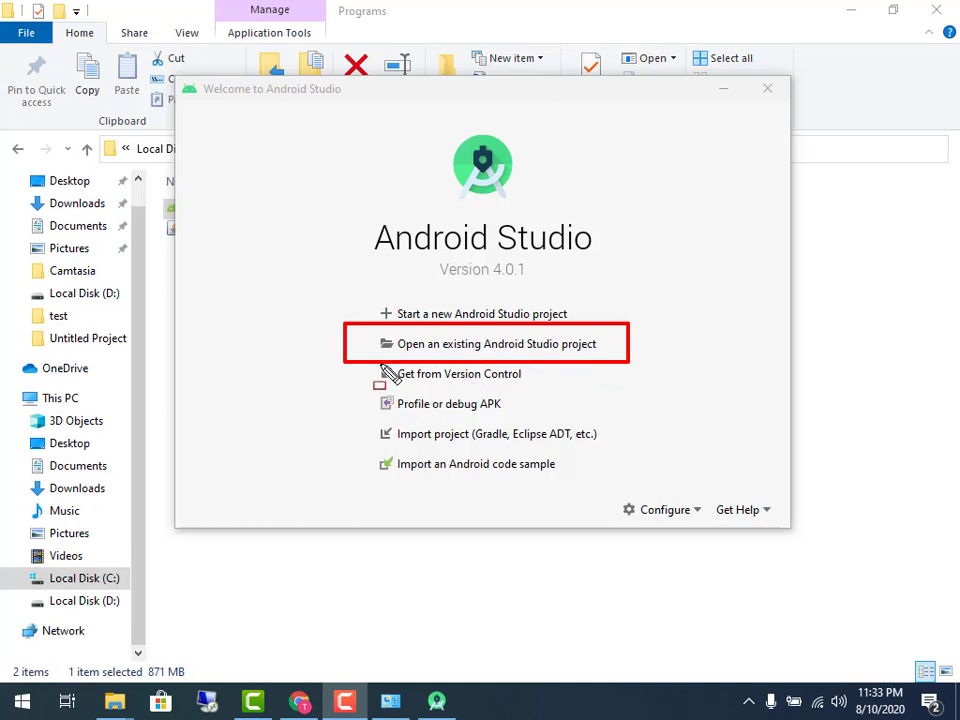
pyautogui.moveTo(360, 331)
pyautogui.mouseDown()
pyautogui.moveTo(422, 353)
pyautogui.moveTo(621, 362)
pyautogui.moveTo(607, 356)
pyautogui.mouseUp()
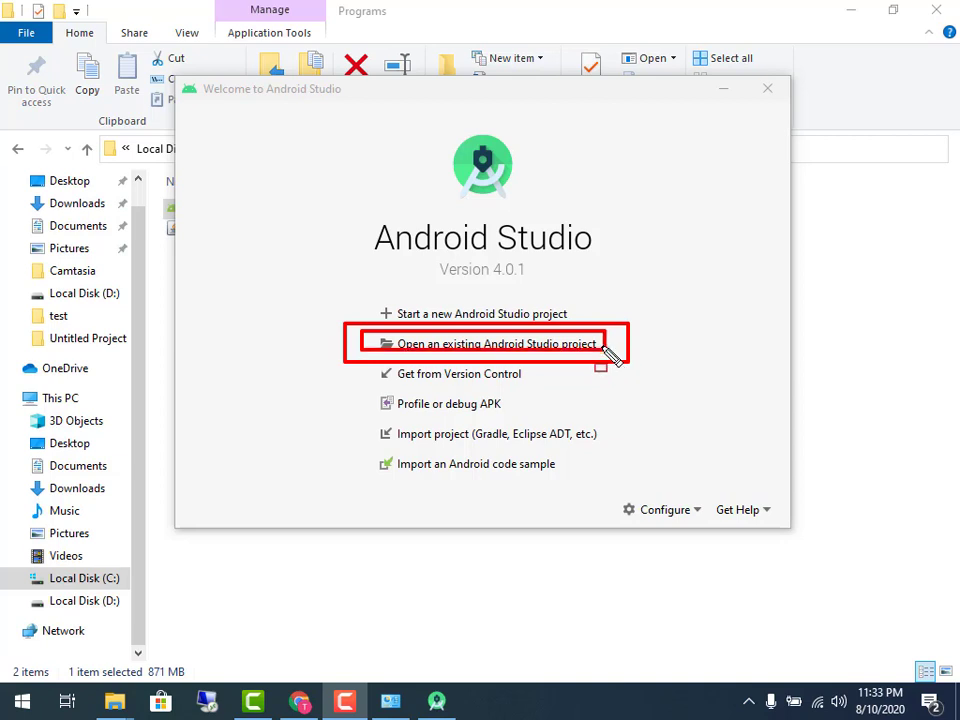
pyautogui.moveTo(667, 238)
pyautogui.mouseDown()
pyautogui.moveTo(668, 270)
pyautogui.moveTo(497, 248)
pyautogui.moveTo(317, 253)
pyautogui.moveTo(314, 270)
pyautogui.mouseUp()
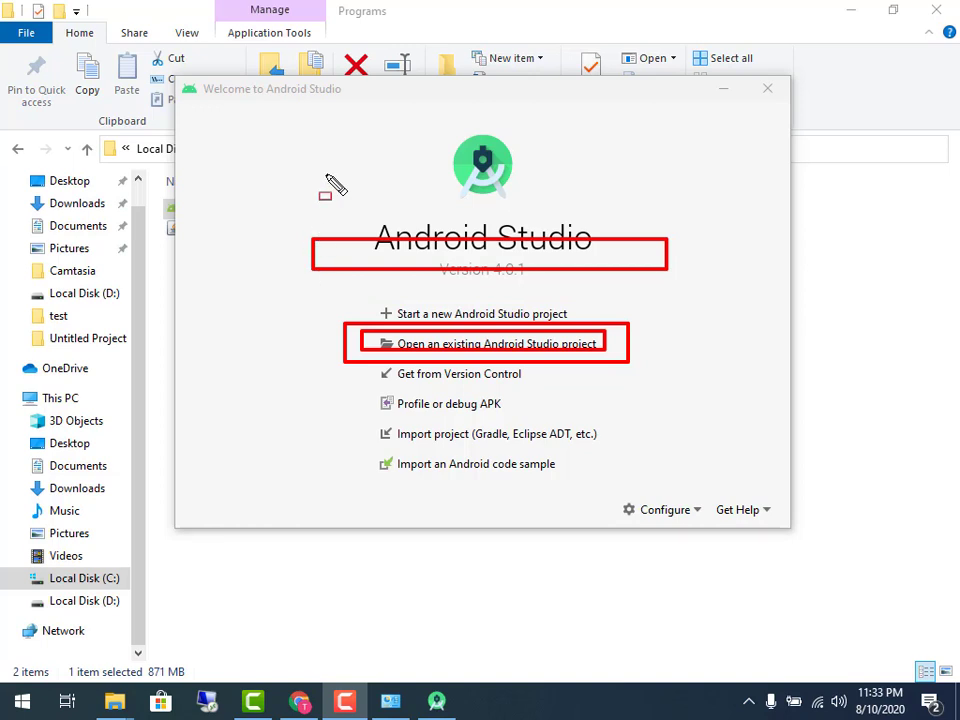
pyautogui.press('Escape')
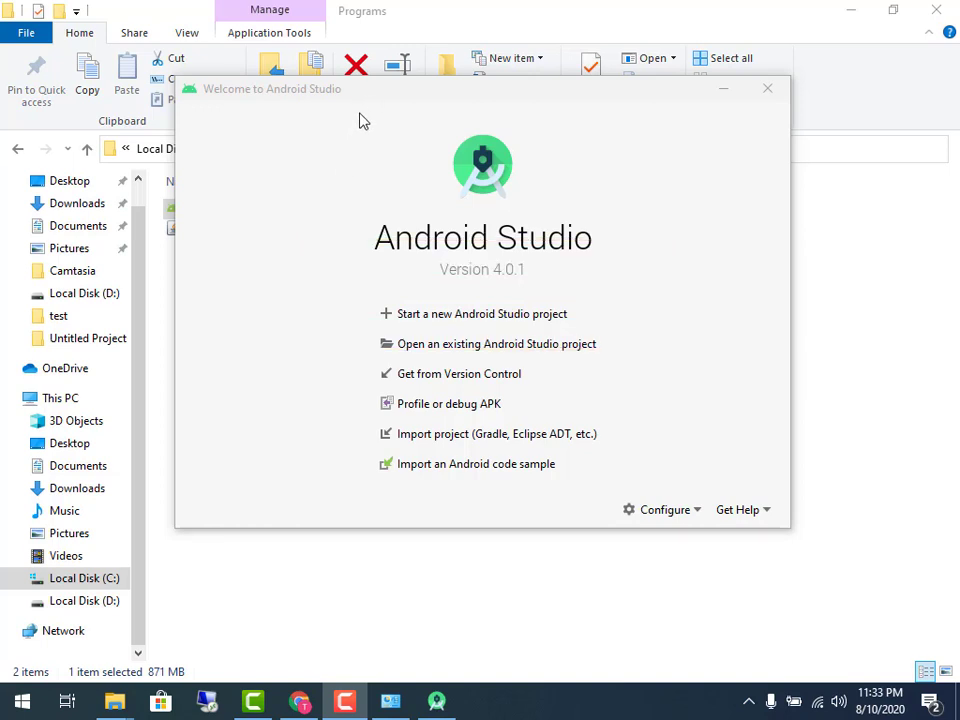
pyautogui.hotkey('ctrl', '2')
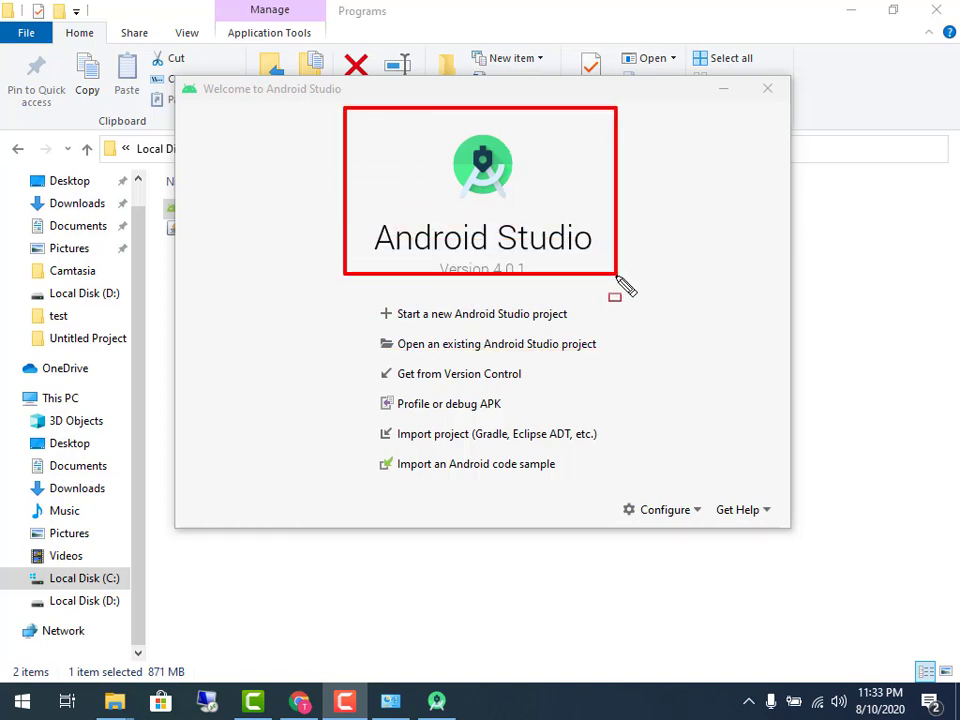